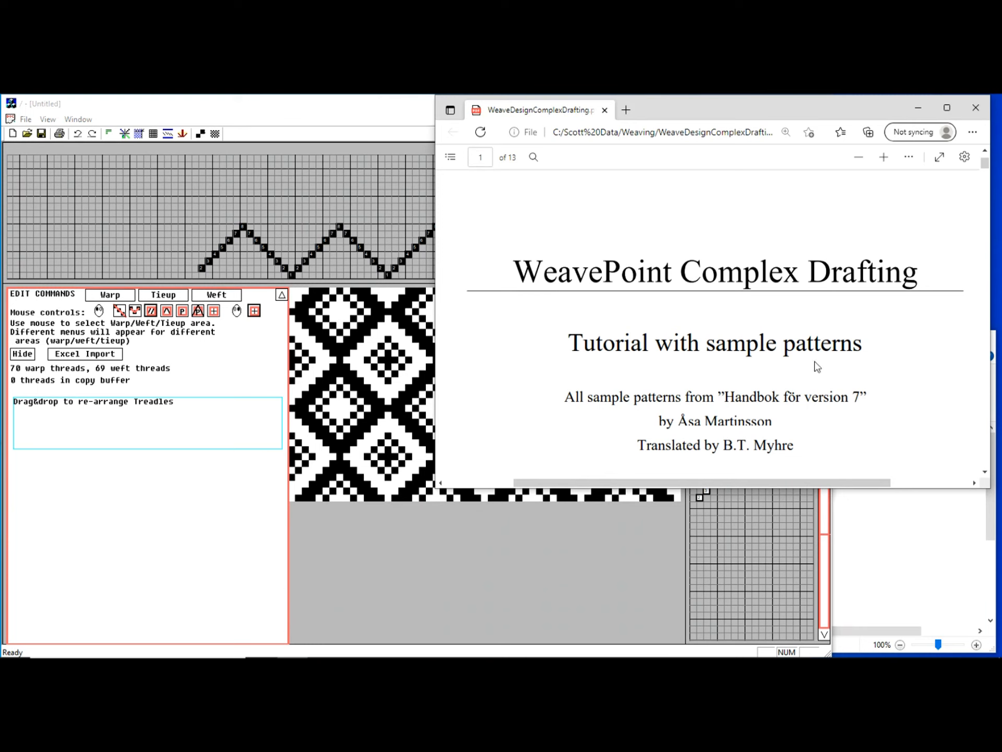
Step: Find the final Lampas Galler 1 draft on page 8 of the tutorial PDF, and return to the Quickdraw pattern
drag(985, 163, 986, 320)
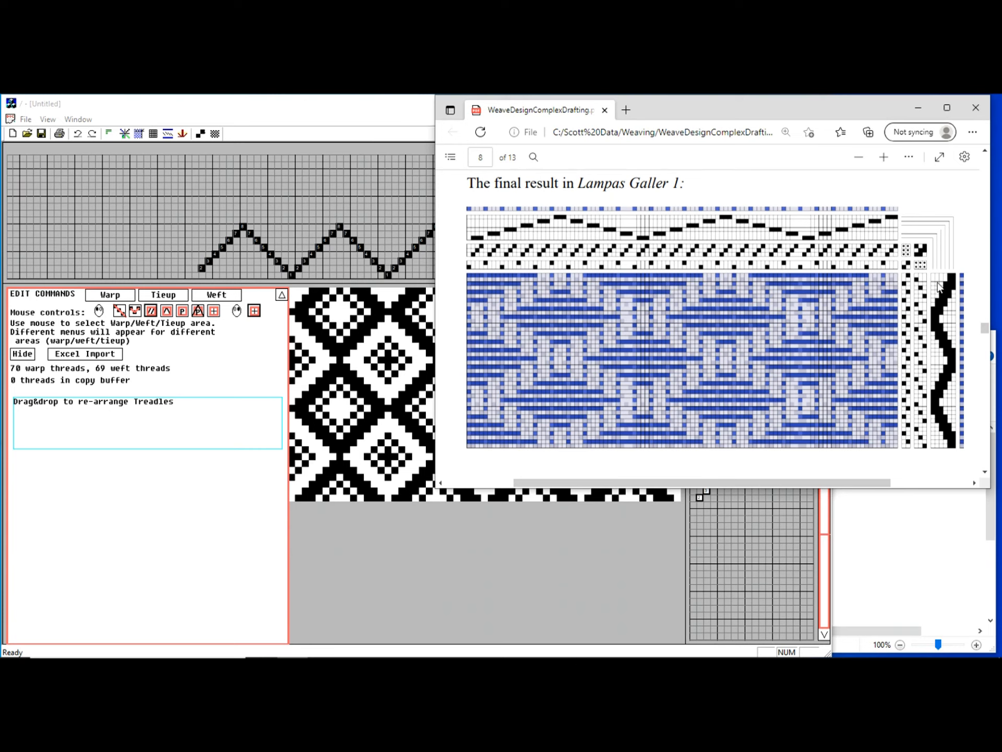
click(540, 562)
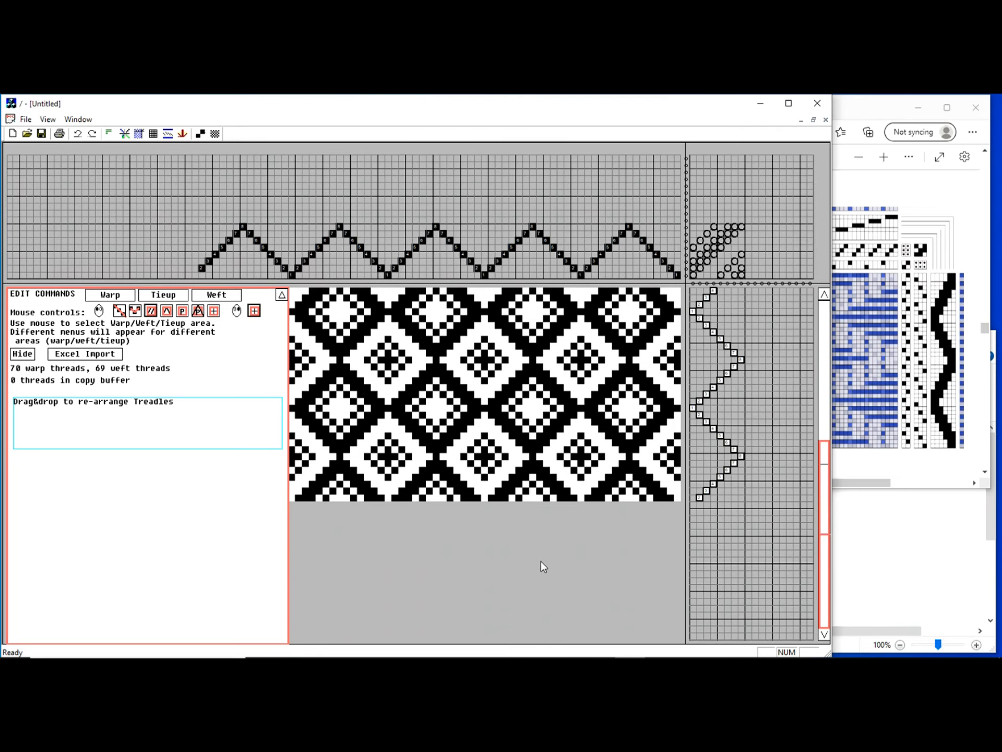
Step: Enable the drawloom tools and configure 5 ground shafts, 5 ground treadles and 6 draw cords
click(109, 134)
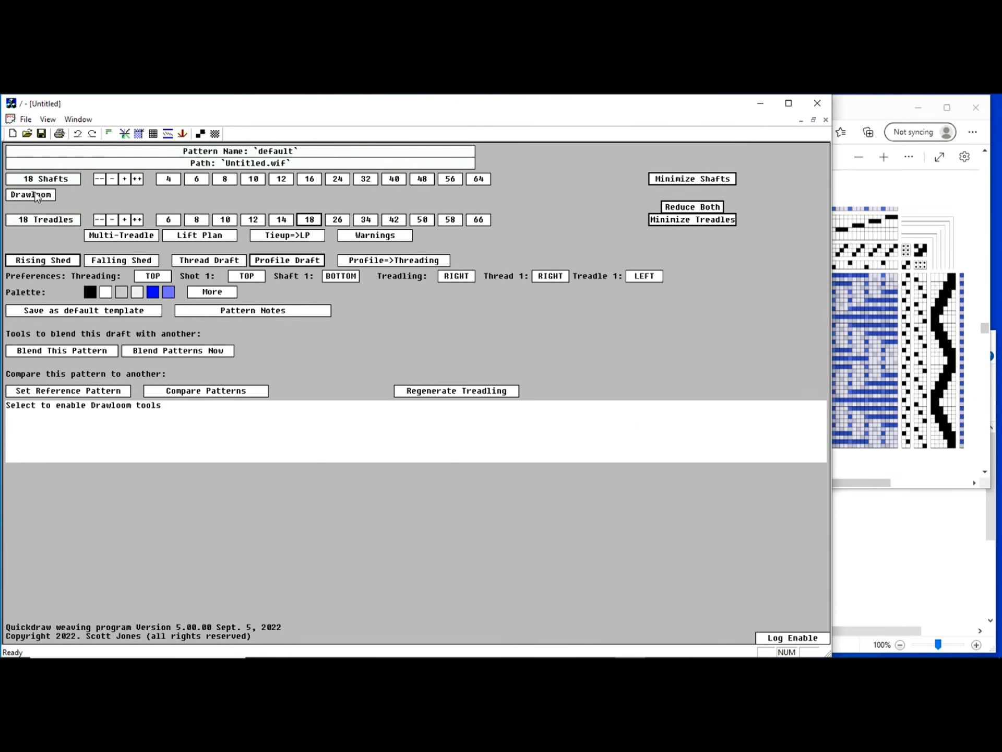
click(37, 194)
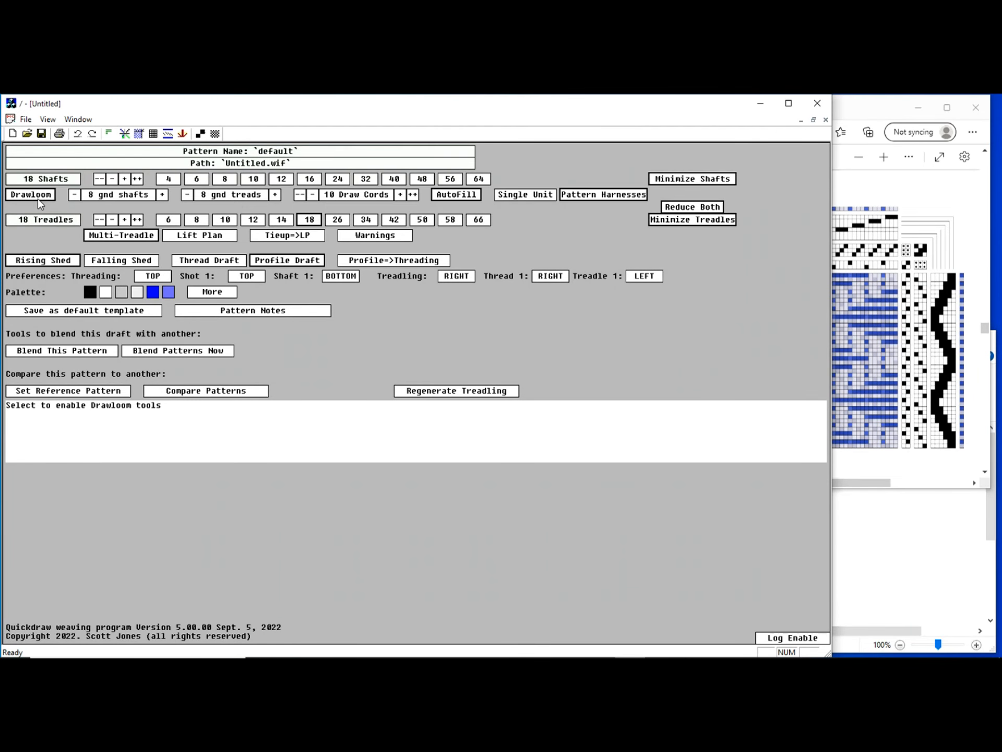
click(74, 195)
click(74, 195)
click(74, 195)
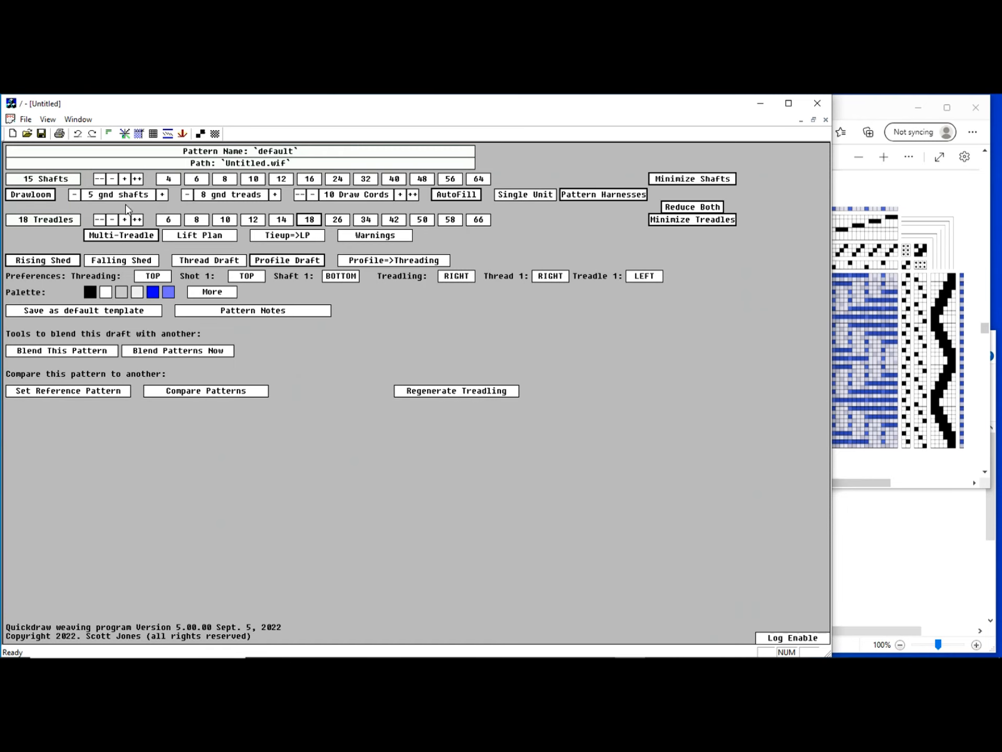
click(186, 195)
click(186, 196)
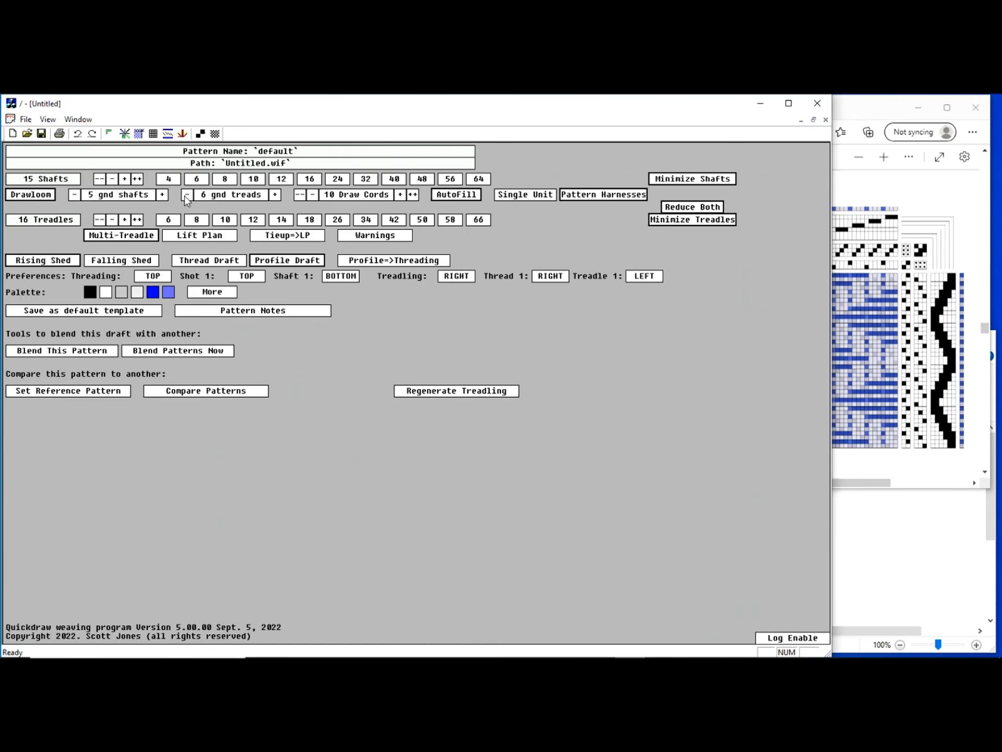
click(313, 195)
click(312, 195)
click(313, 195)
click(312, 195)
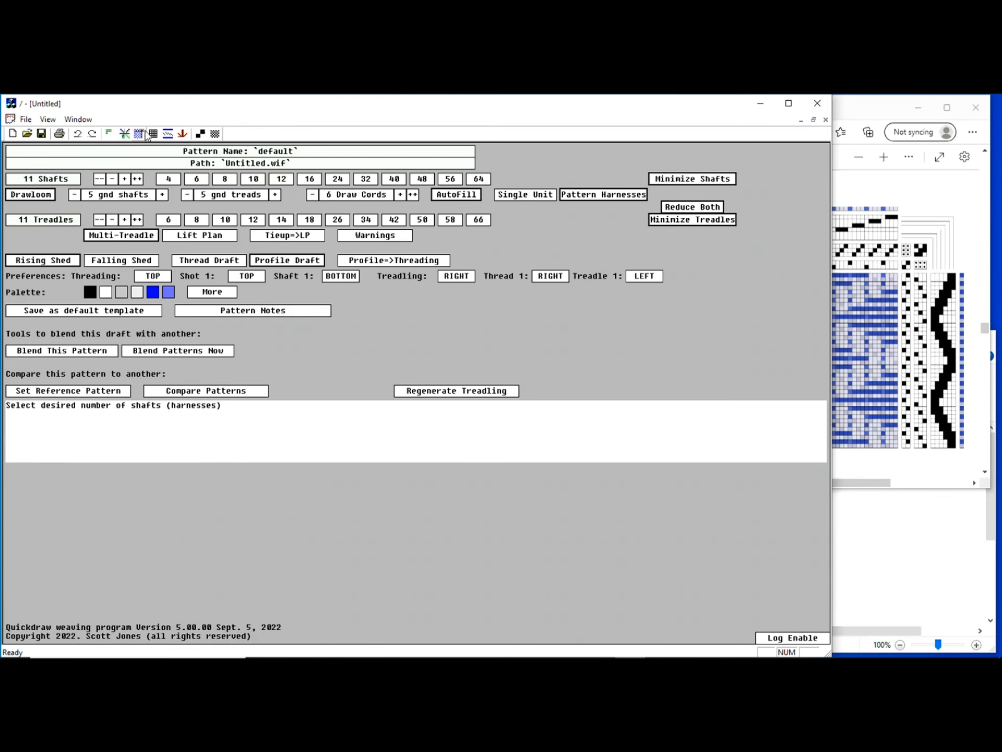
Step: Clear the entire existing tieup in the draft
click(124, 134)
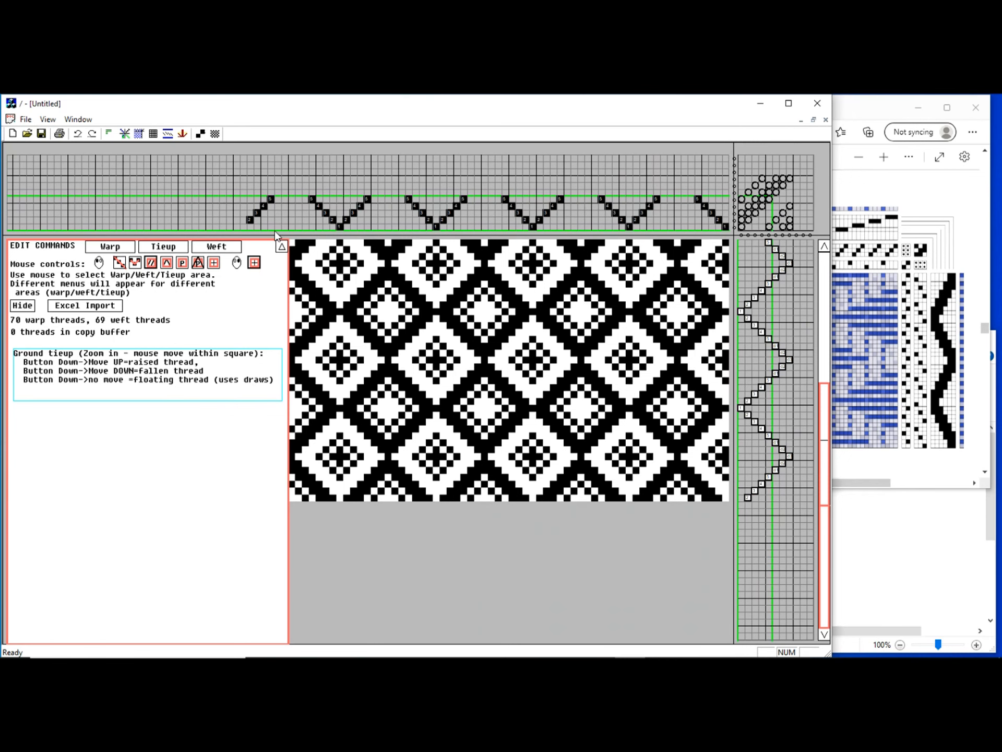
click(169, 249)
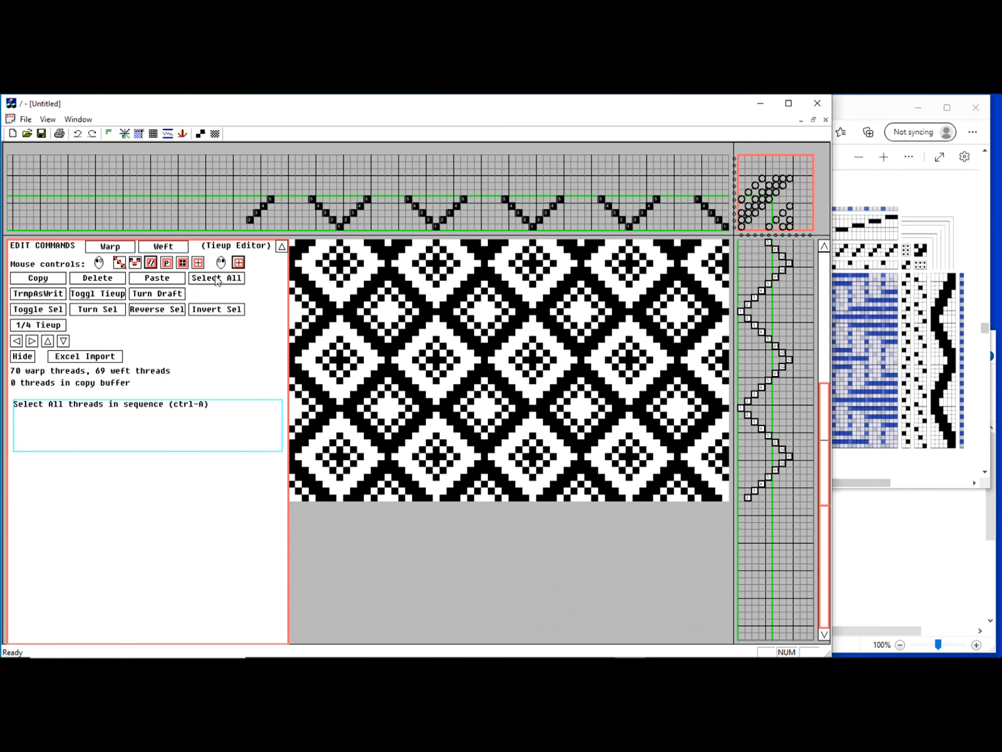
click(215, 279)
click(96, 280)
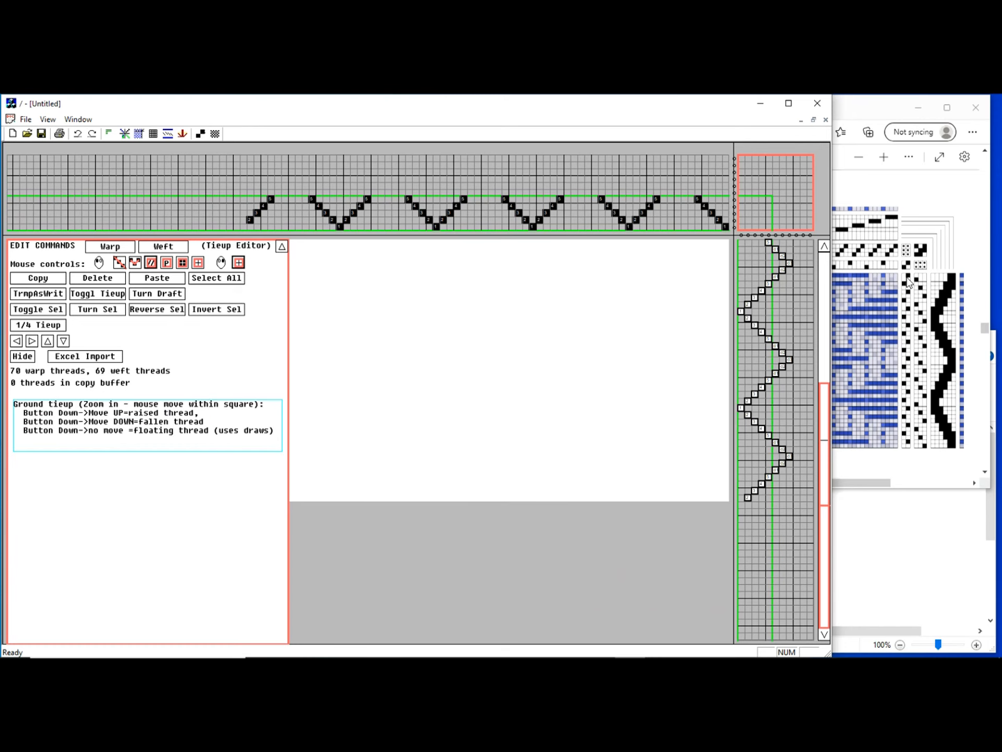
Step: Tie up ground shafts 1 and 2 on treadles 1 and 2, raised on the rising diagonal and fallen in the two opposite cells
scroll(716, 302, up, 4)
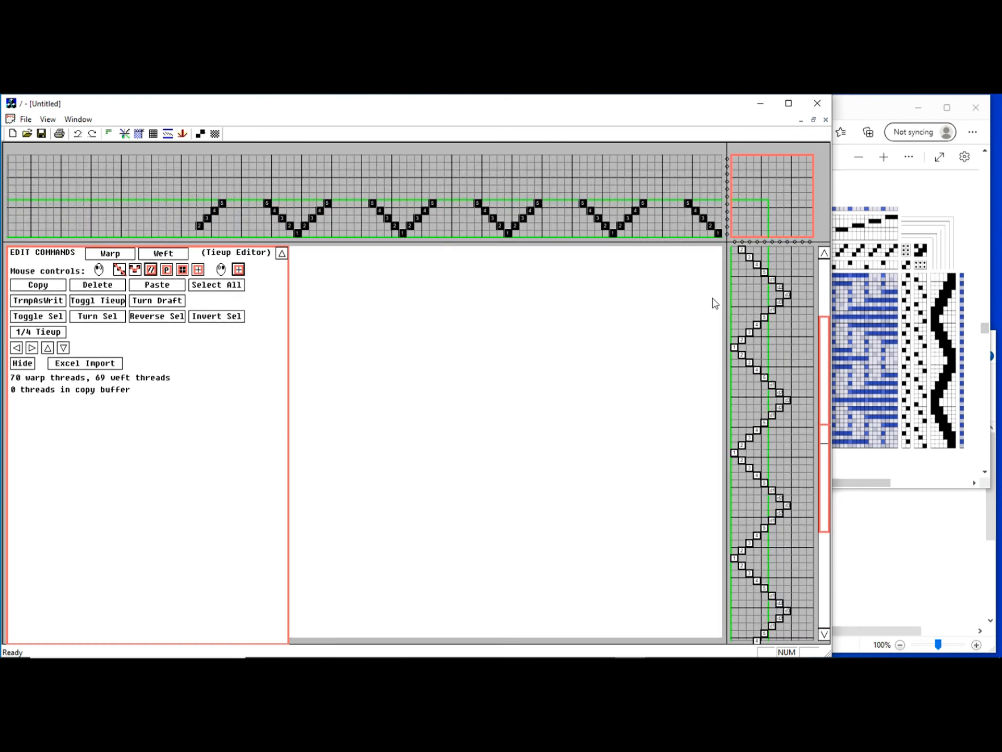
scroll(719, 303, up, 1)
scroll(680, 294, up, 1)
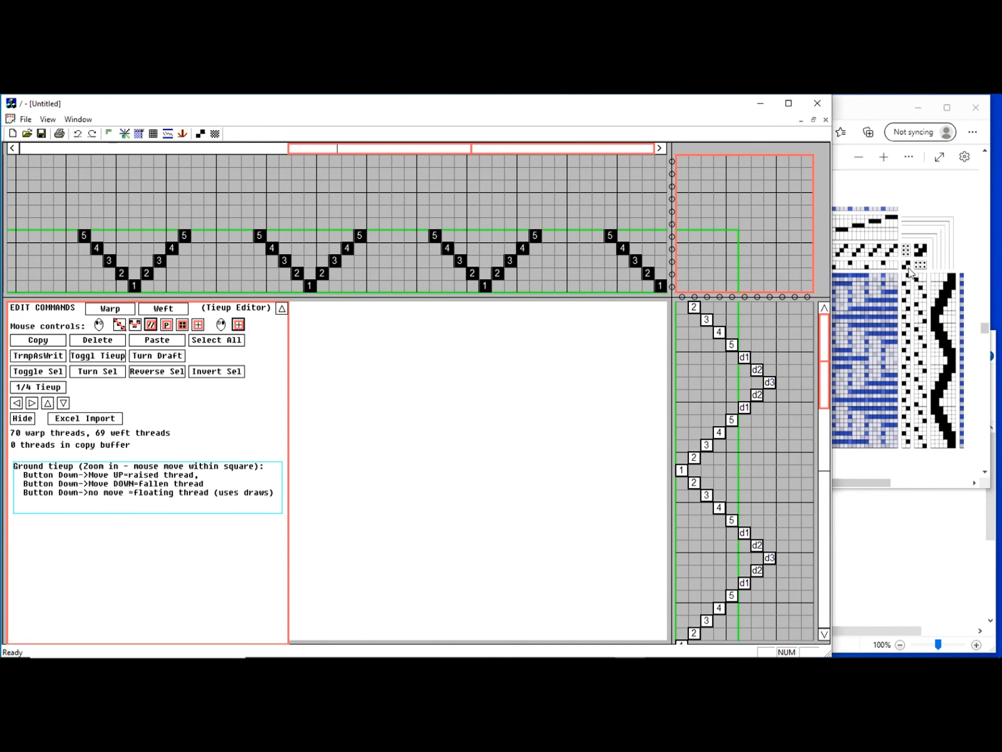
click(681, 285)
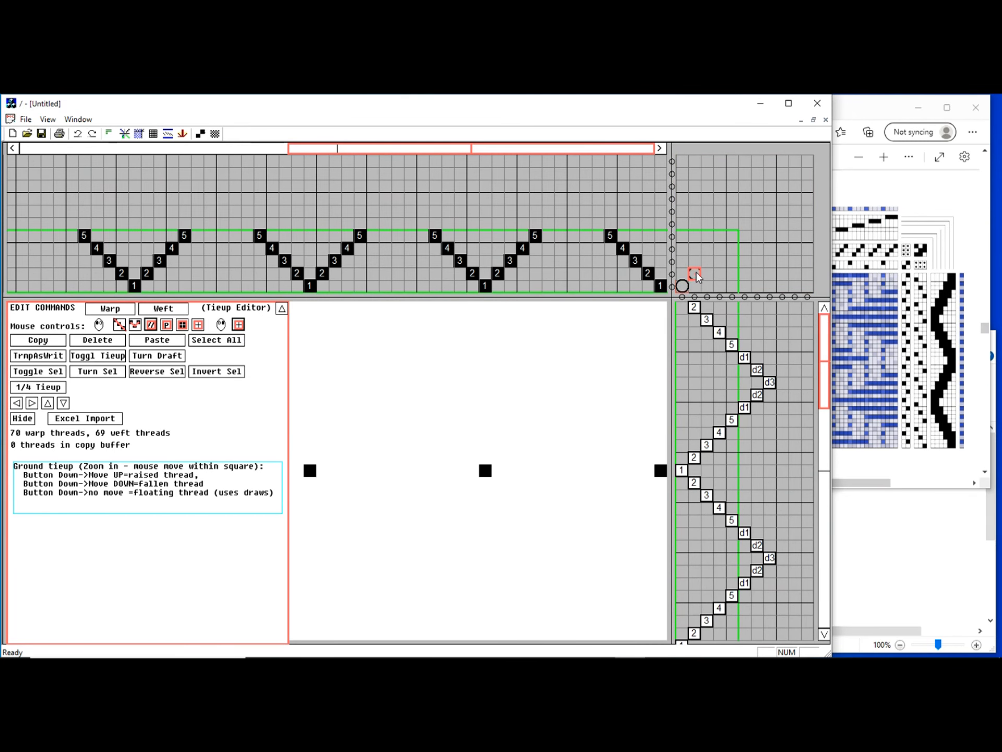
click(696, 275)
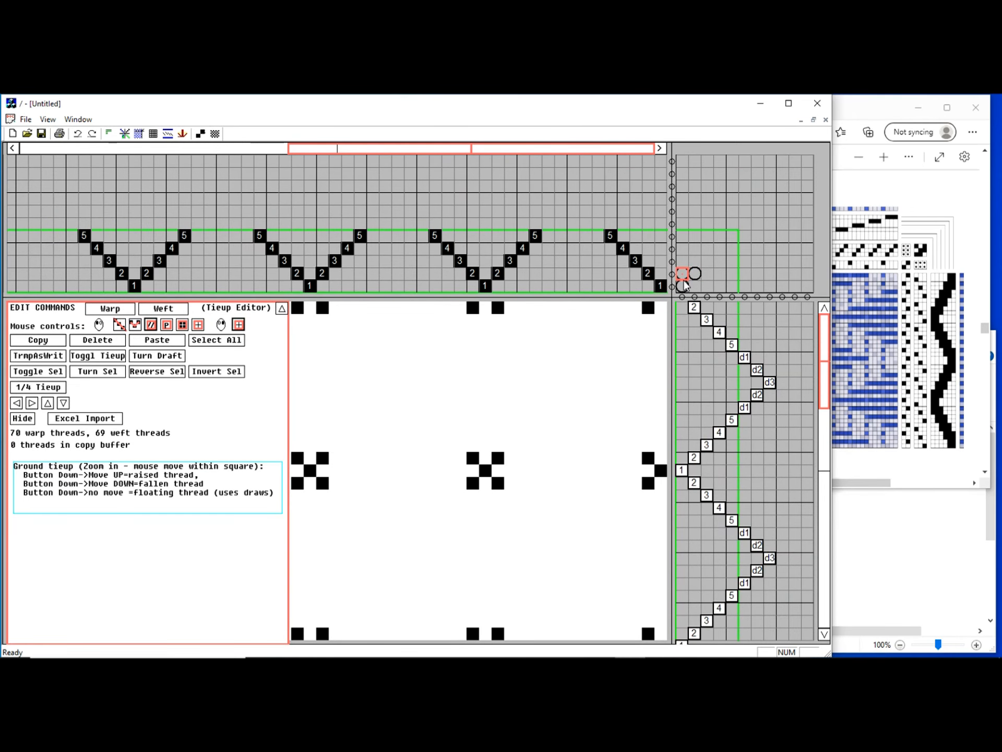
click(684, 280)
drag(695, 277, 695, 286)
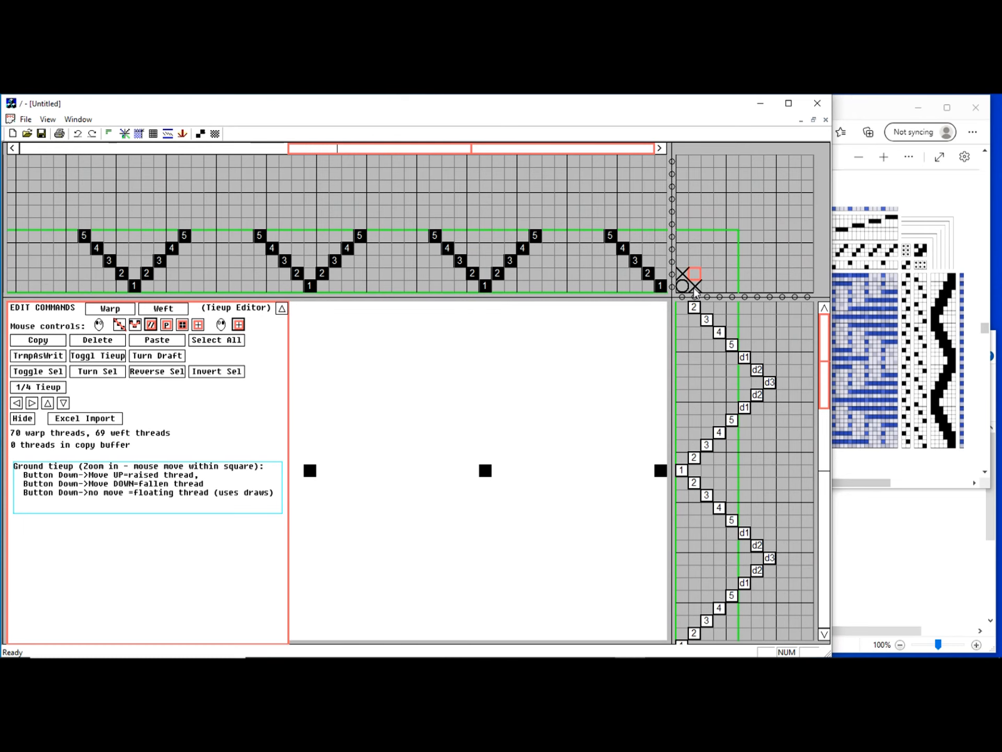
click(696, 275)
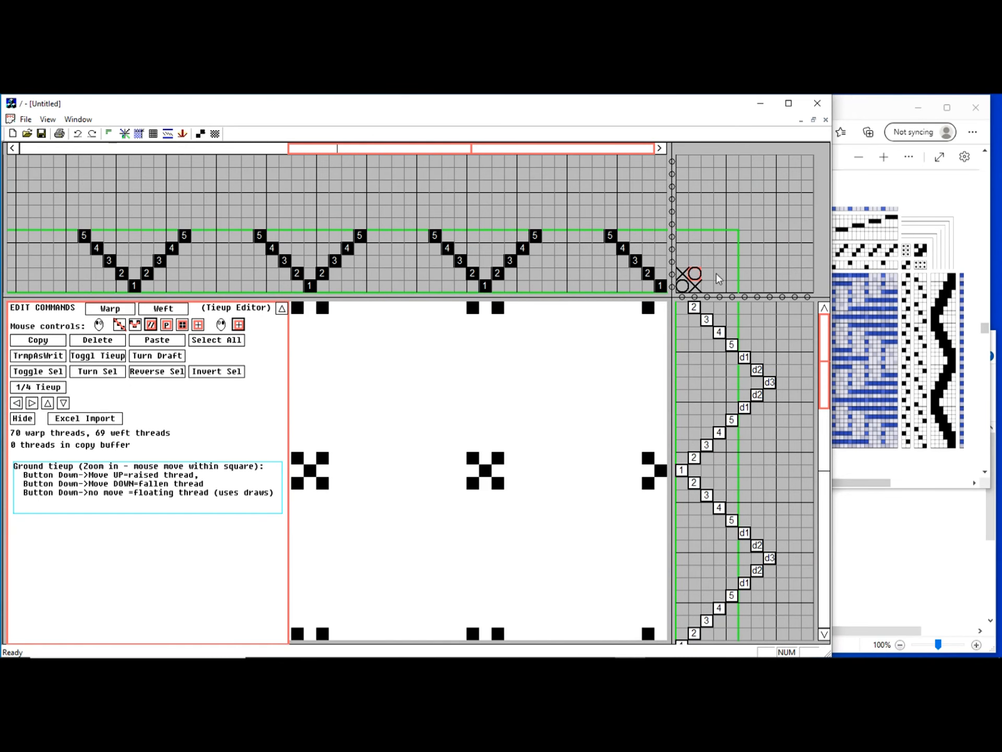
Step: Fill the tieup for shafts 3–5 on treadles 3–5 with raised marks, except fallen shaft 4 on treadle 3, 5 on 4 and 3 on 5
click(707, 249)
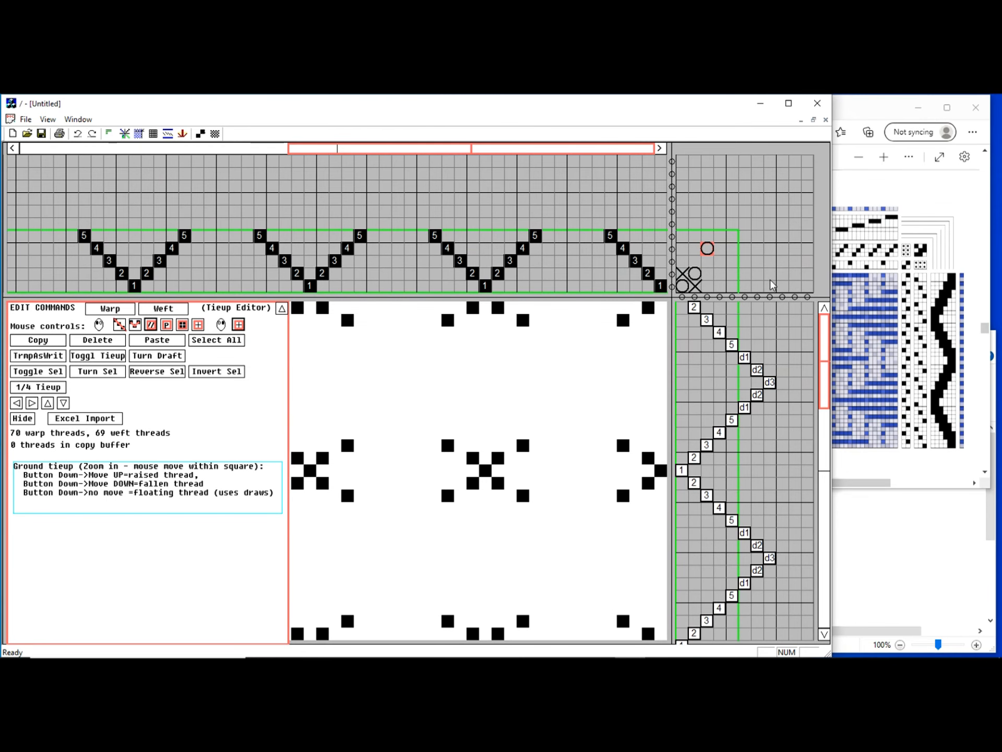
click(707, 248)
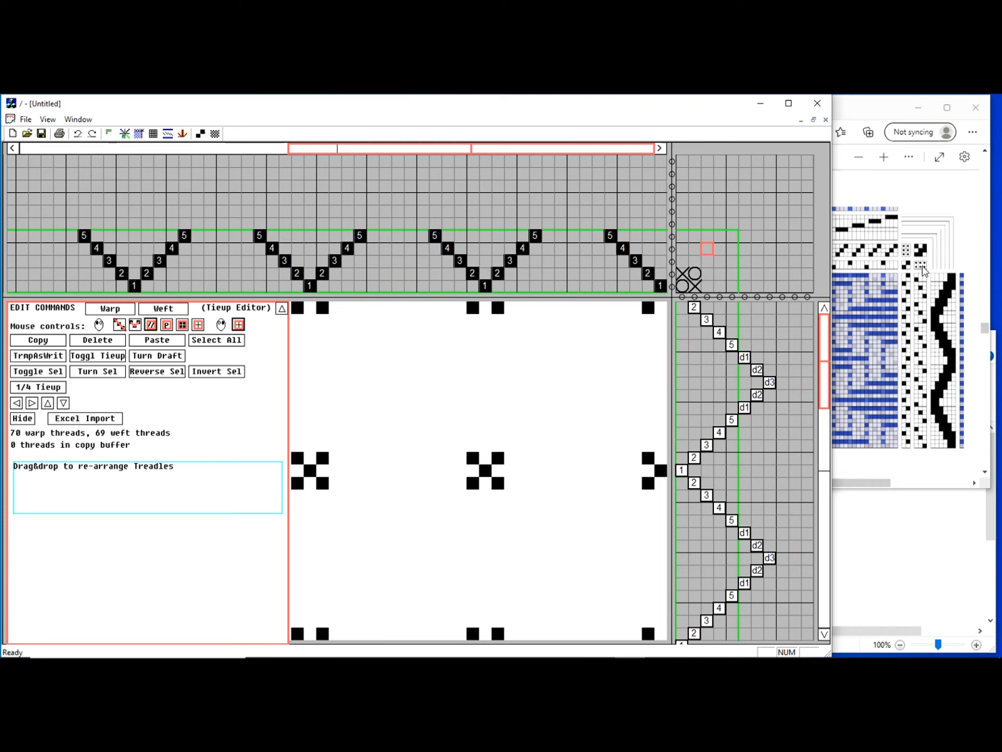
click(708, 262)
click(720, 261)
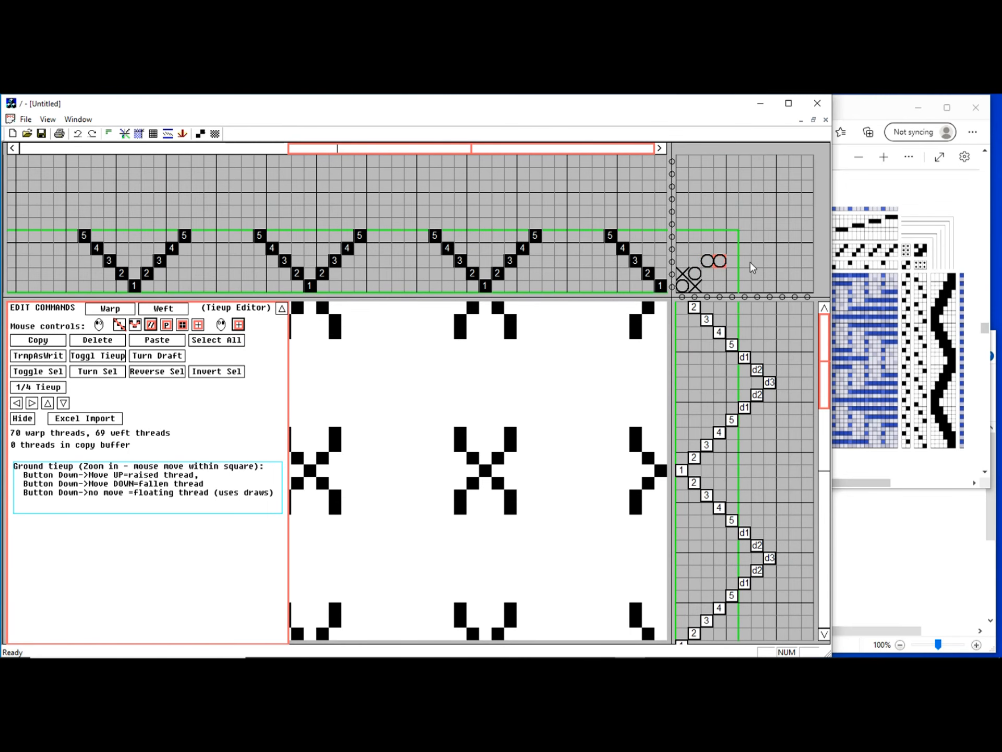
click(733, 261)
click(707, 248)
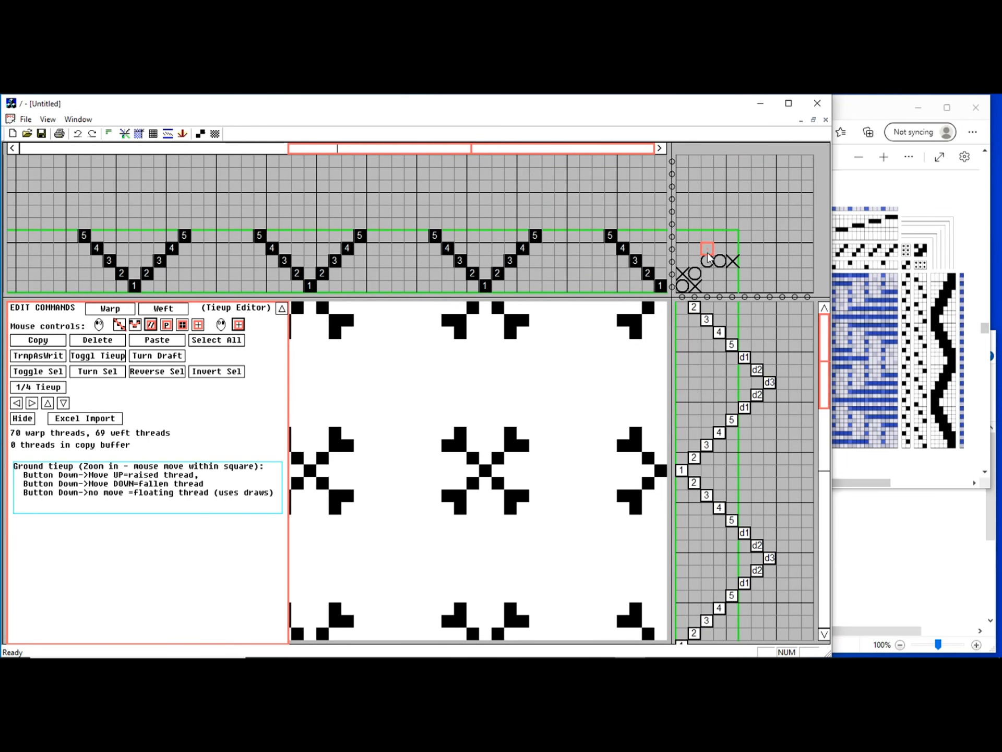
click(708, 249)
click(720, 249)
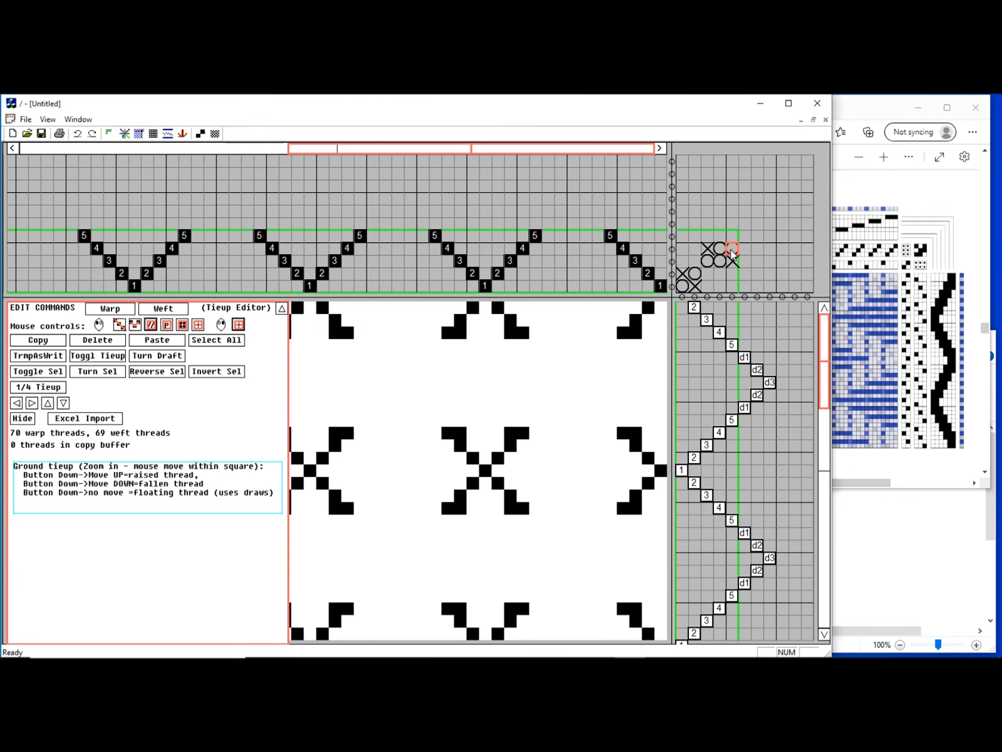
click(732, 249)
click(732, 236)
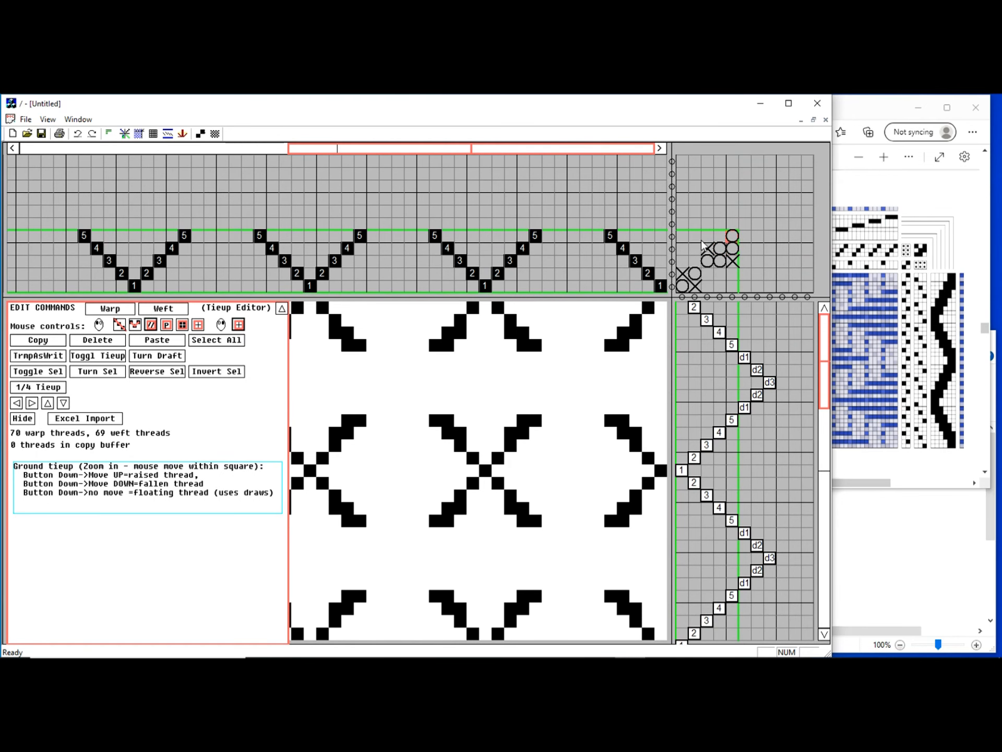
click(709, 235)
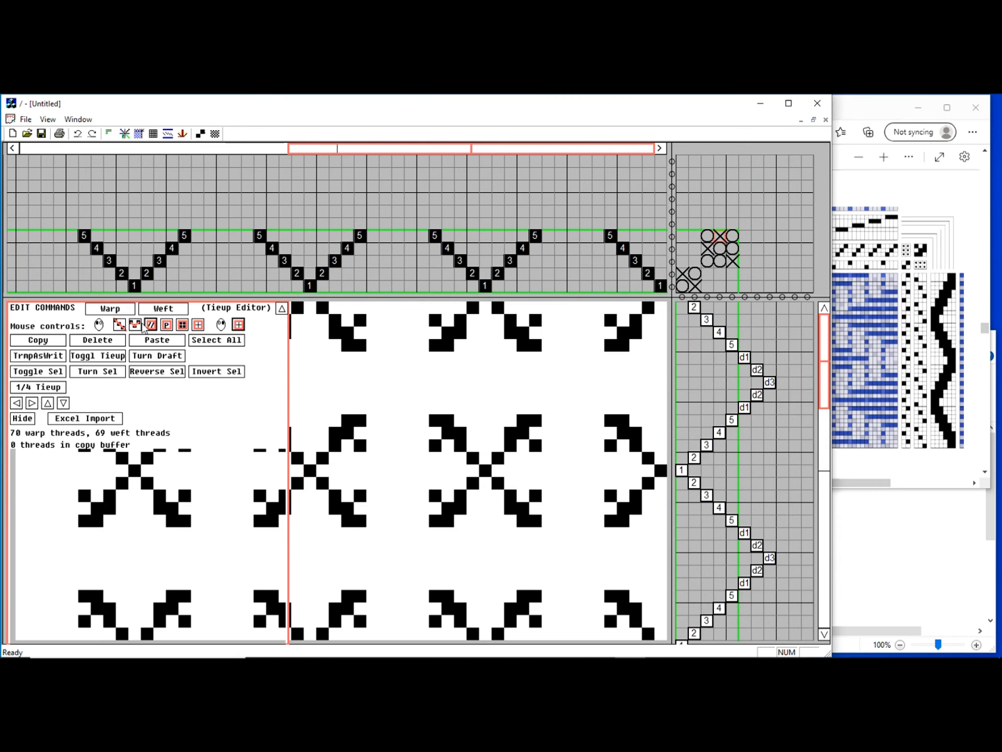
Step: Tie the six draw cords in a straight rising diagonal across the pattern section of the tieup
click(124, 324)
drag(748, 227, 807, 163)
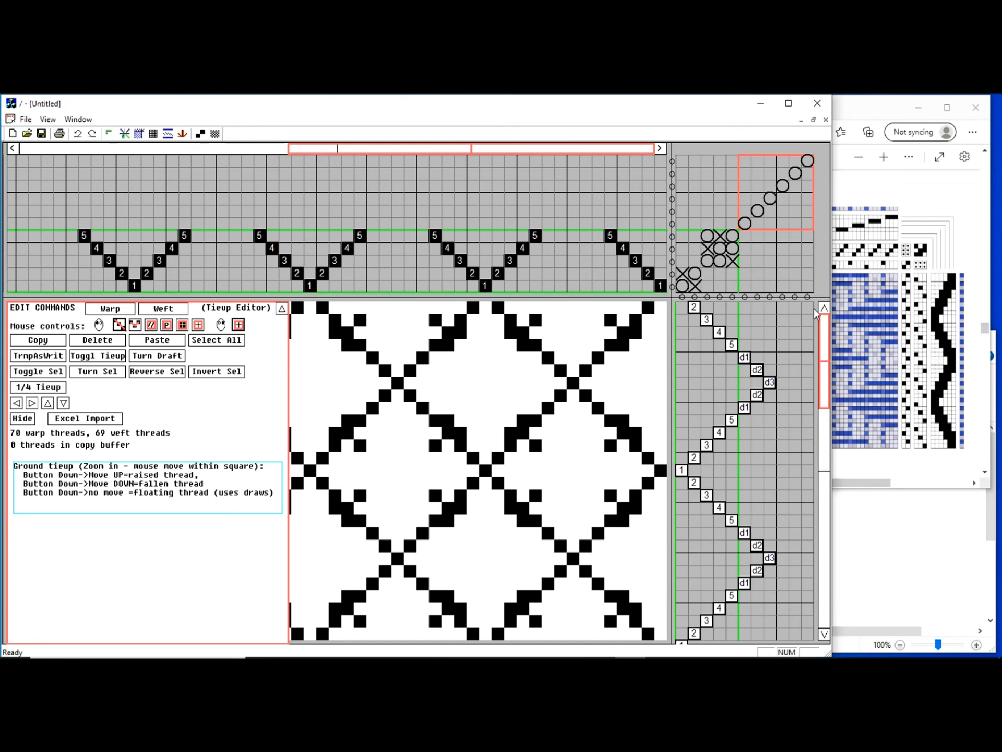
Step: Check the threading in the PDF draft, and delete all warp threads from the pattern
click(886, 195)
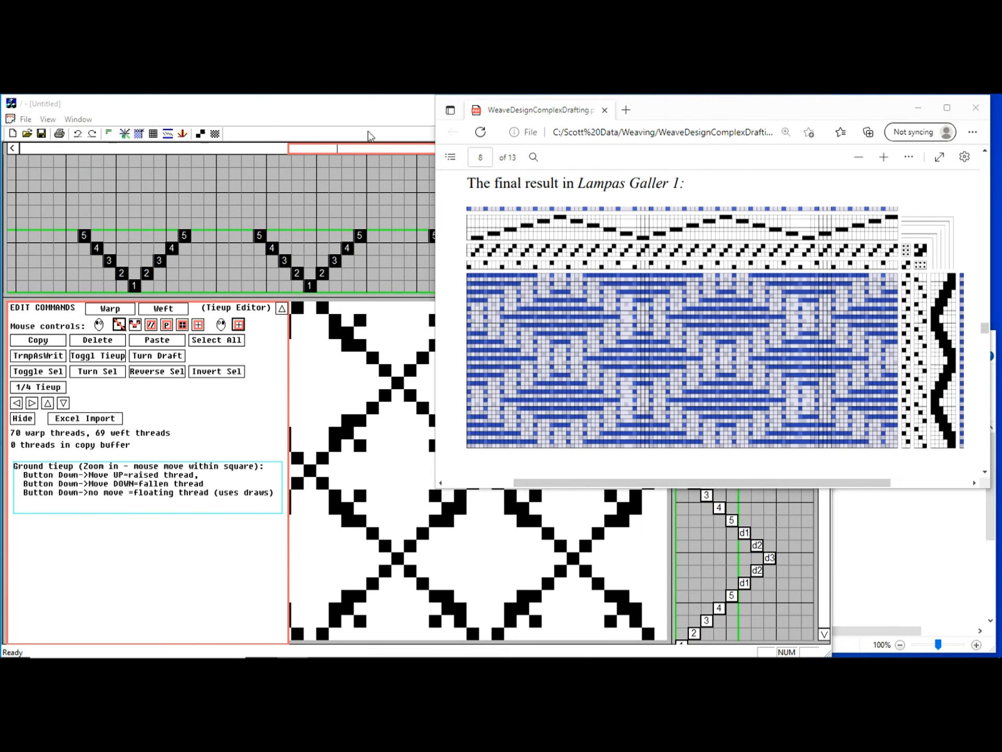
click(388, 110)
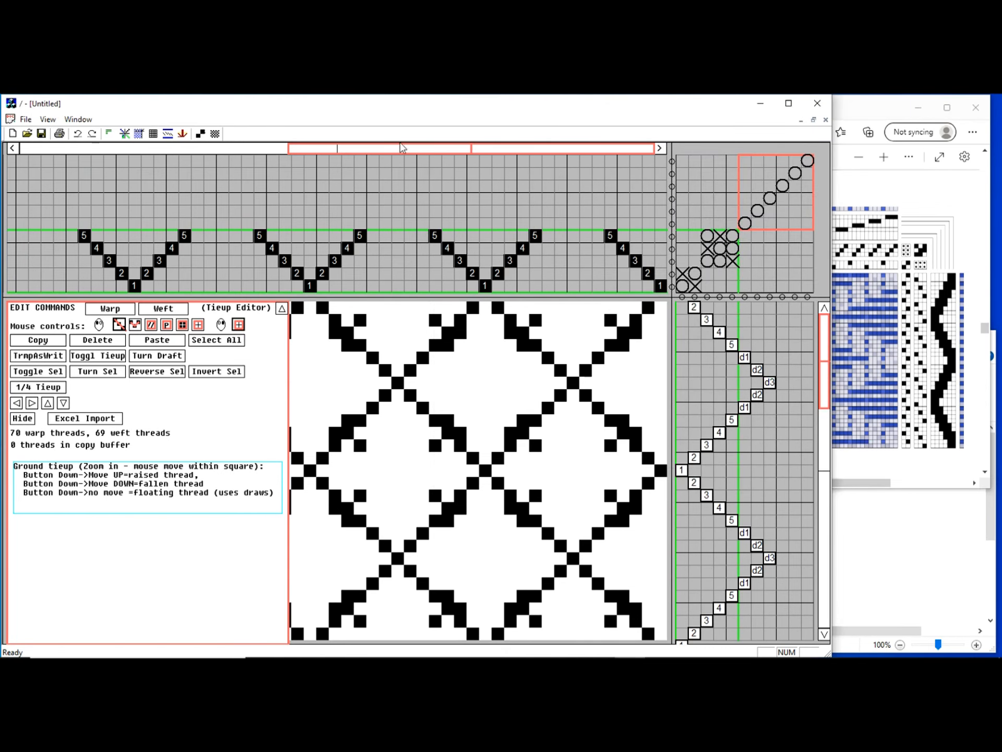
click(116, 309)
click(175, 359)
click(105, 357)
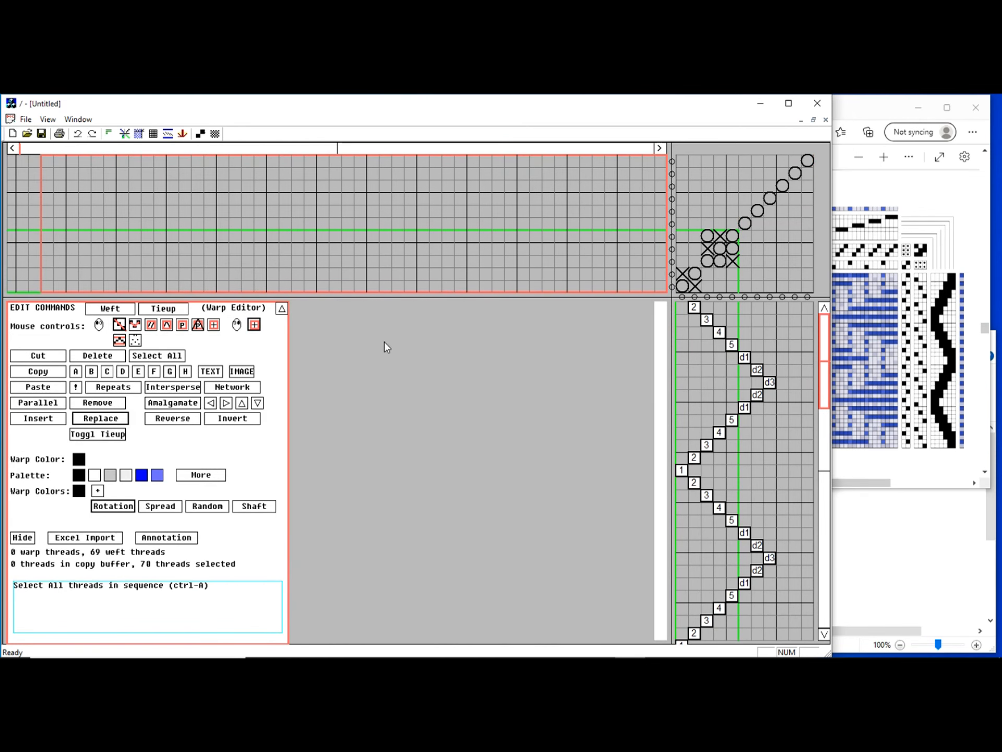
Step: Thread the first eight warp ends from the right on ground shafts 5, 4, 3, 2, 5, 4, 3, 1
click(659, 236)
click(647, 249)
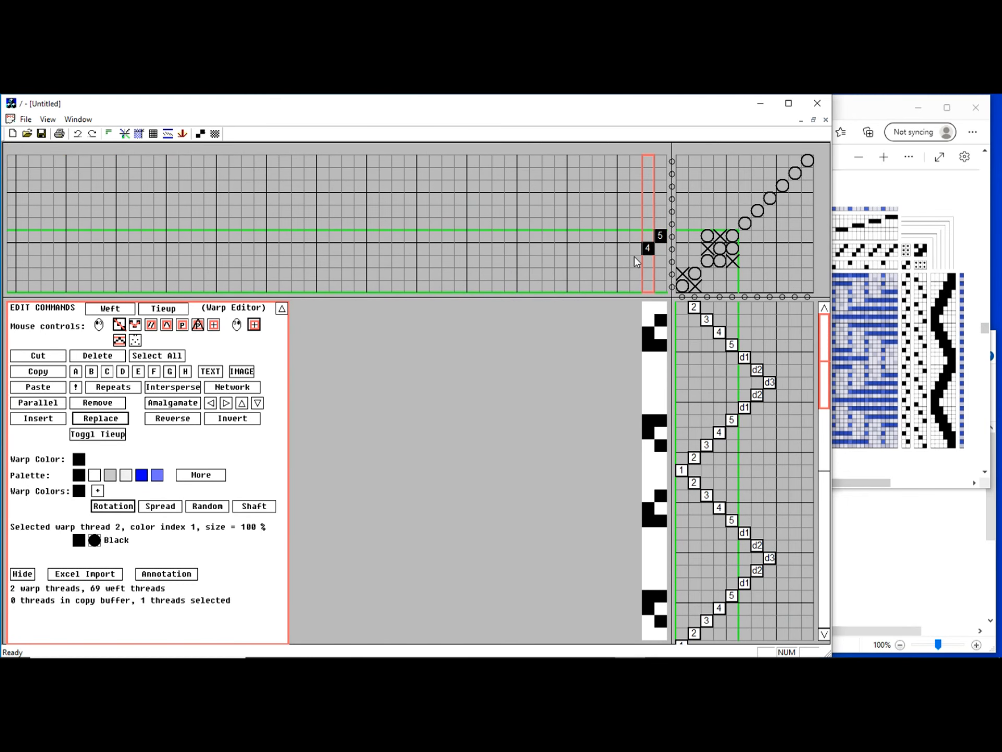
click(635, 257)
click(624, 272)
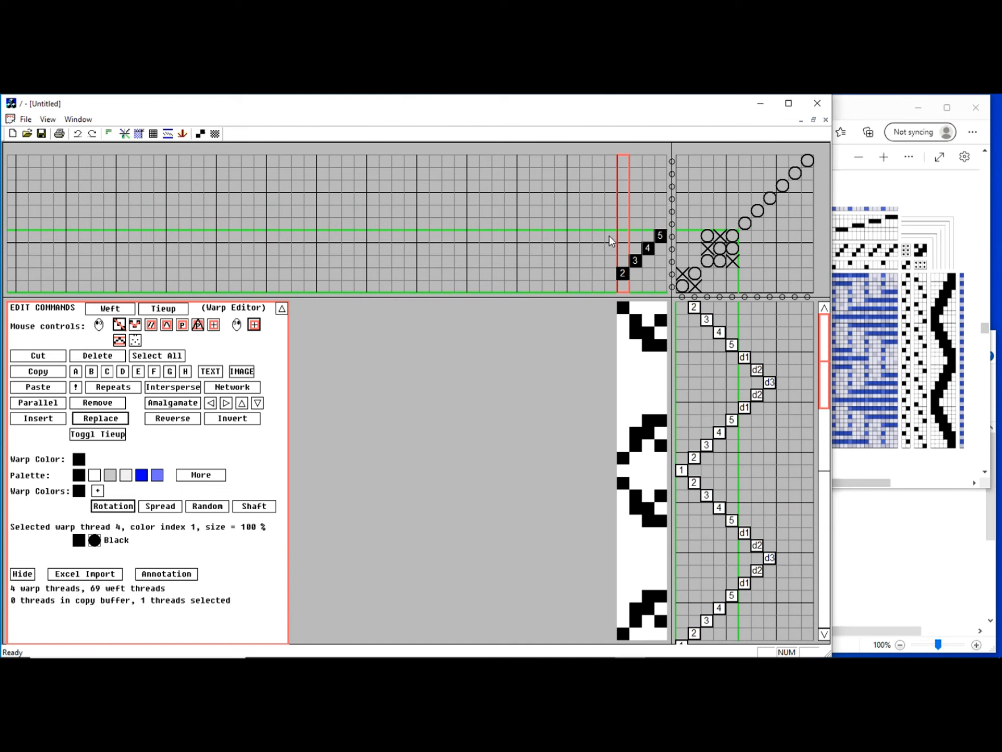
click(609, 236)
click(597, 248)
click(585, 261)
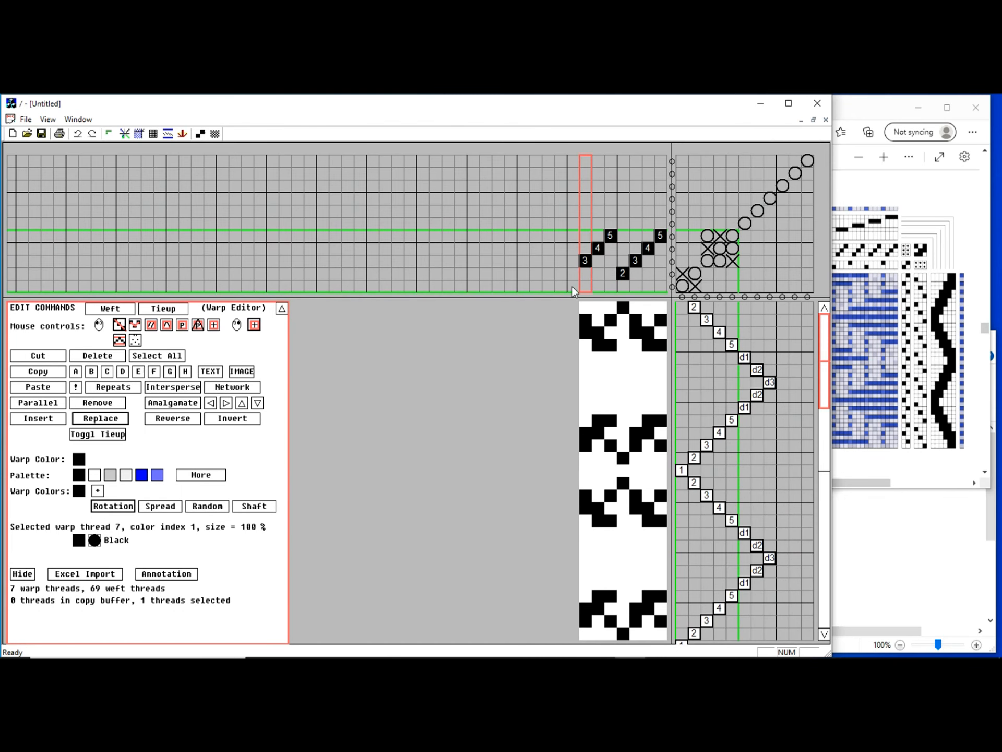
click(573, 286)
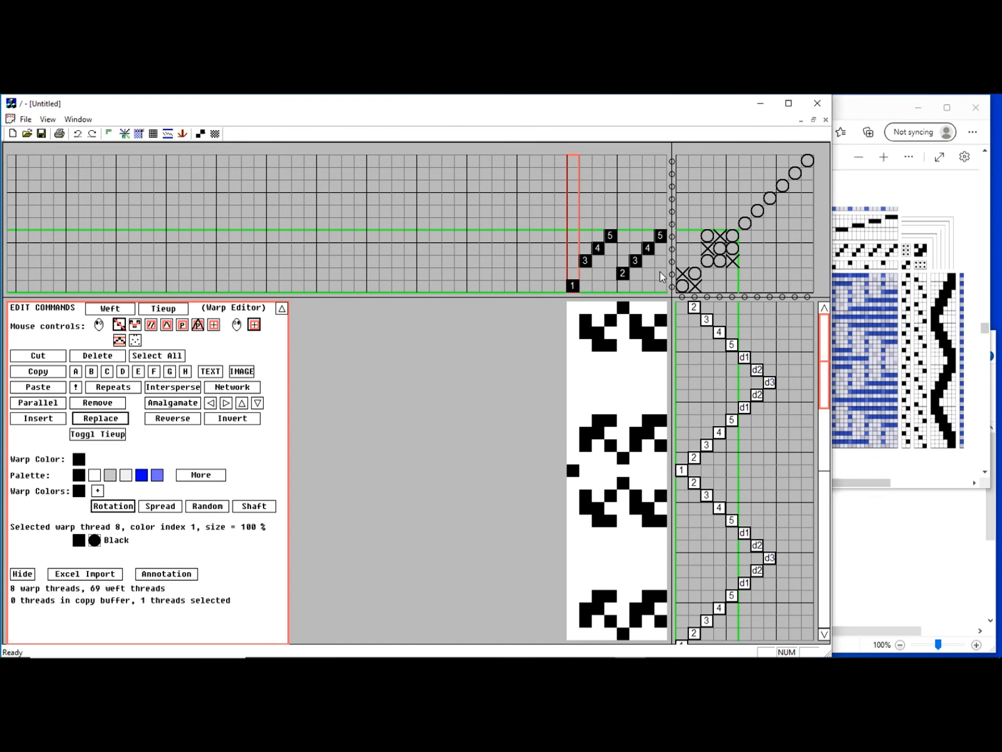
Step: Copy the eight-thread ground sequence and paste it repeatedly leftward to extend the threading to 80 warp threads
click(157, 355)
click(38, 372)
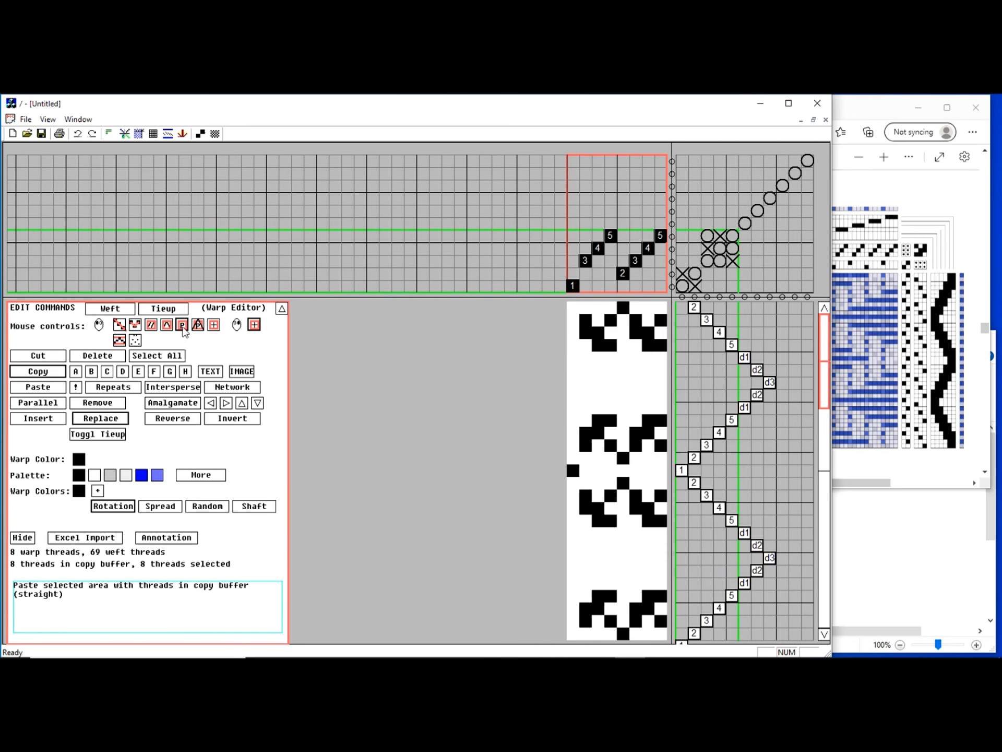
scroll(357, 315, down, 3)
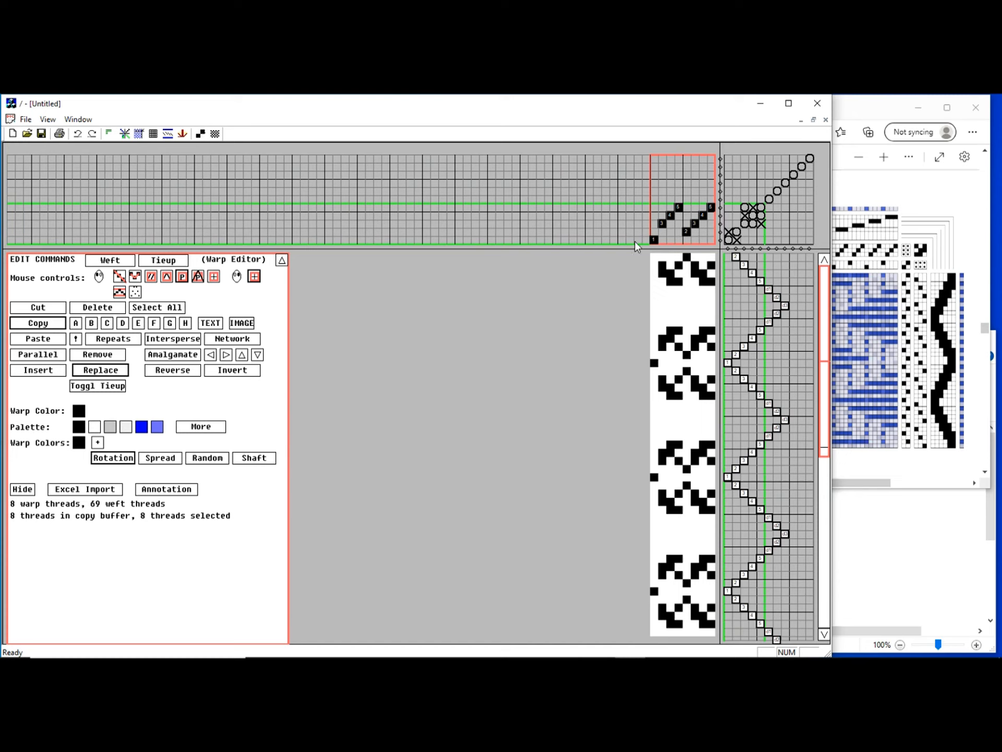
drag(644, 239, 105, 199)
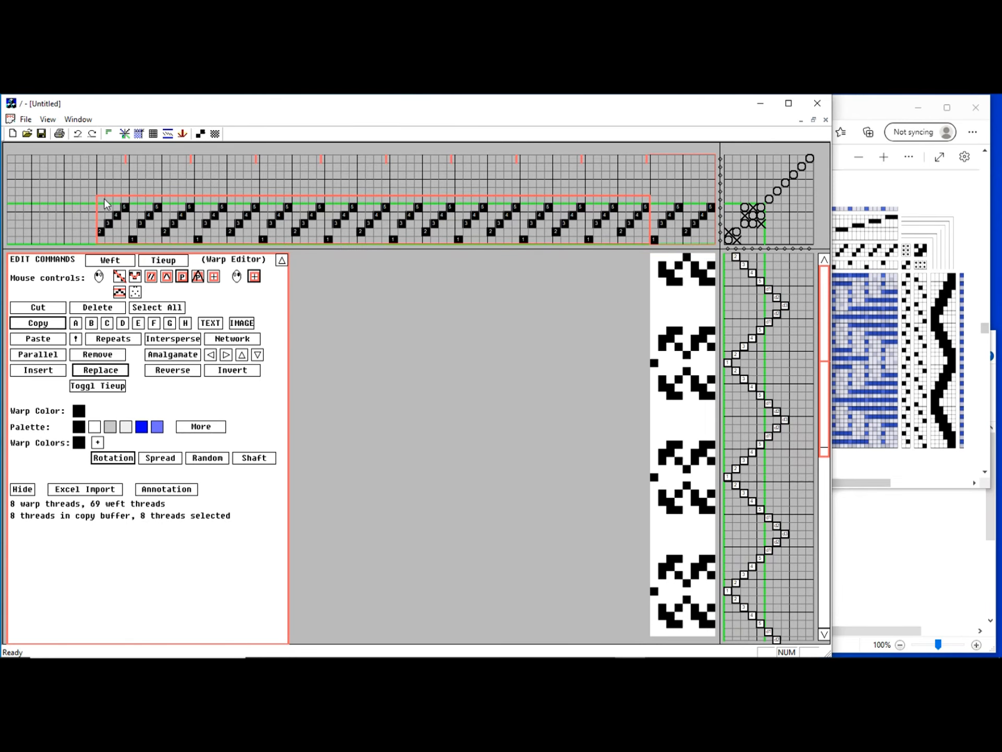
drag(104, 198, 69, 196)
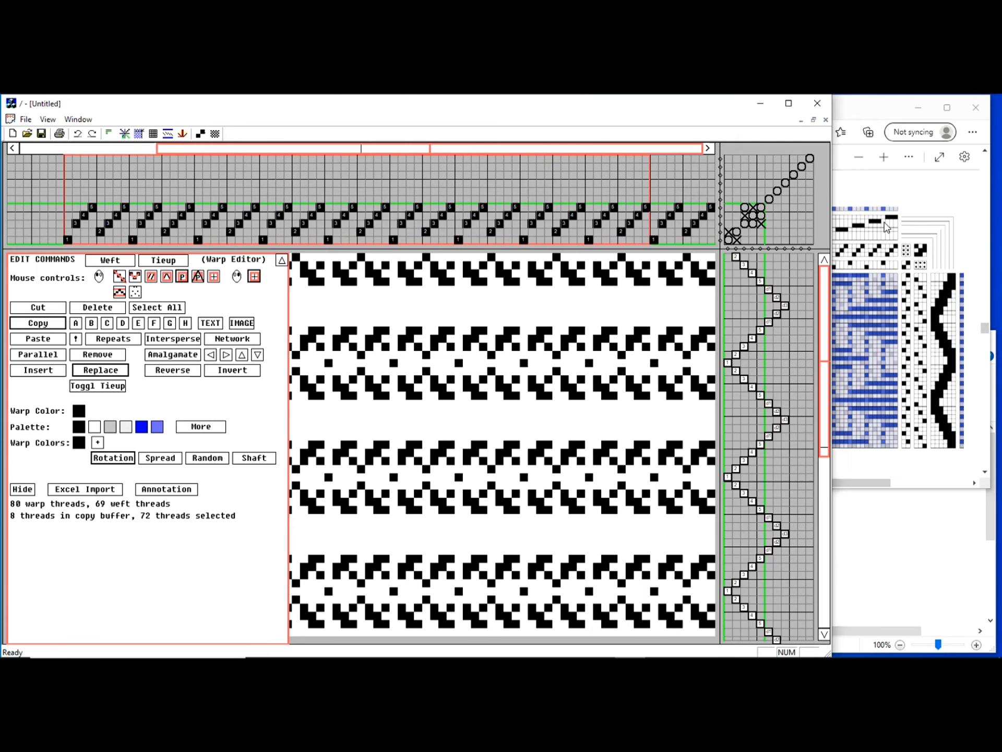
Step: Thread the first six three-end groups from the right on draw cords 6, 5, 4, 3, 2 and 1, one cord per group
click(108, 134)
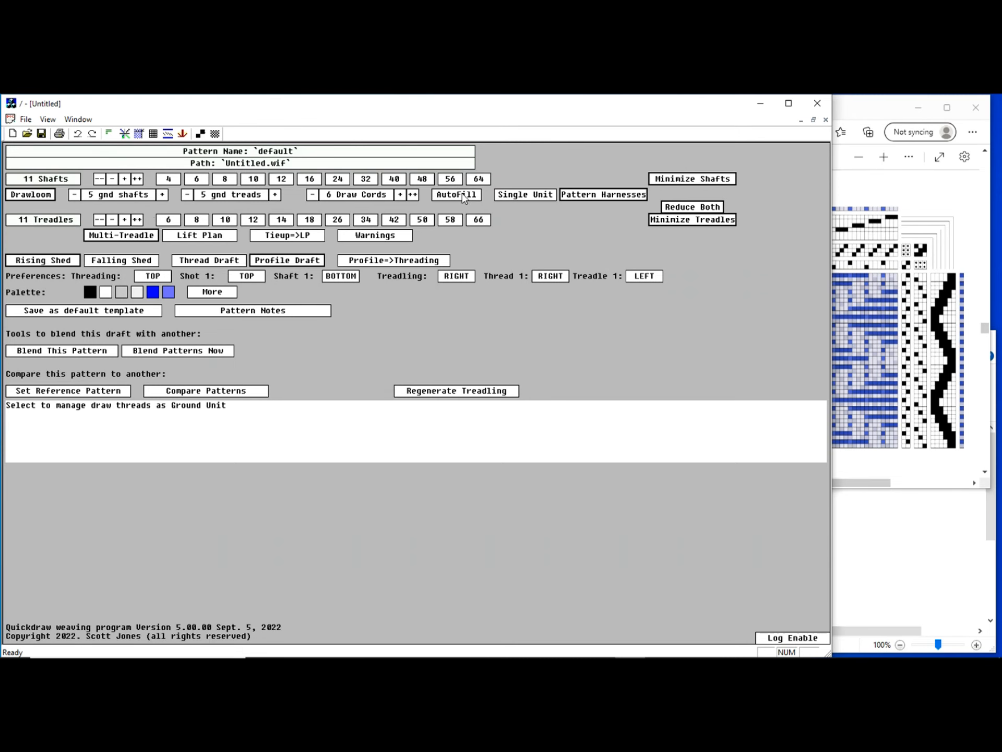
click(124, 135)
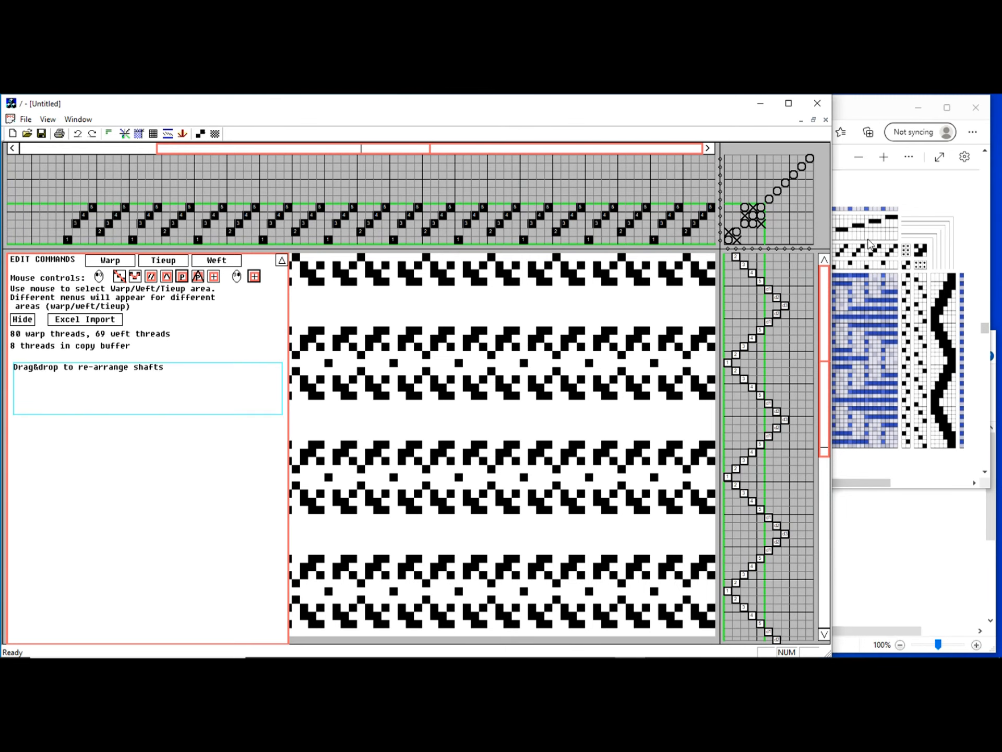
drag(711, 156, 697, 159)
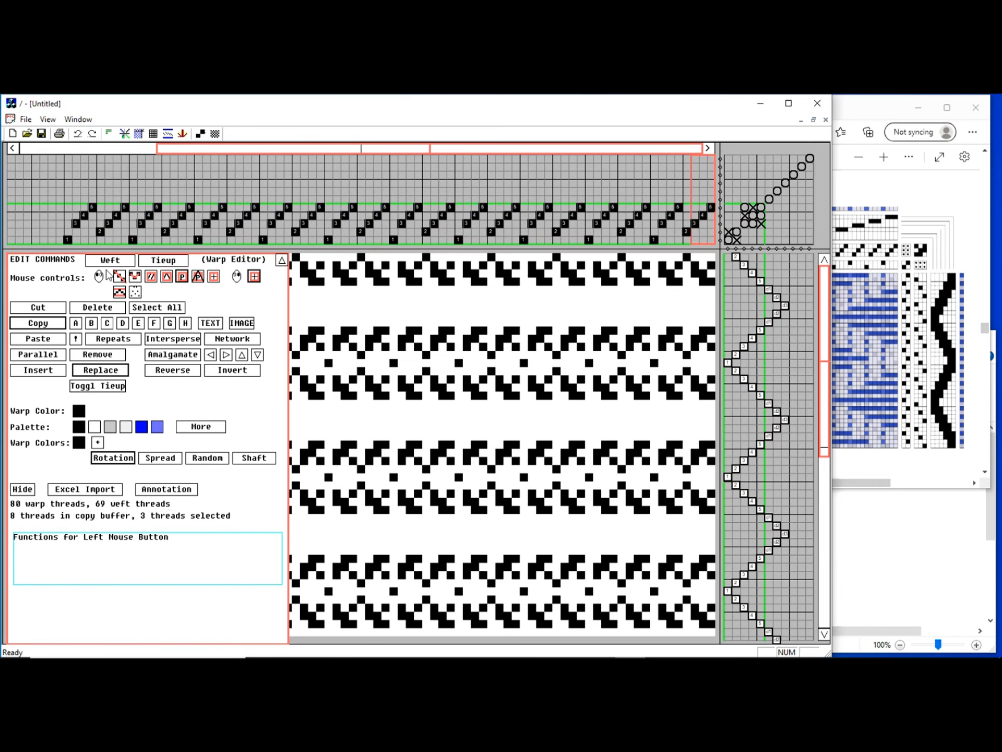
click(124, 277)
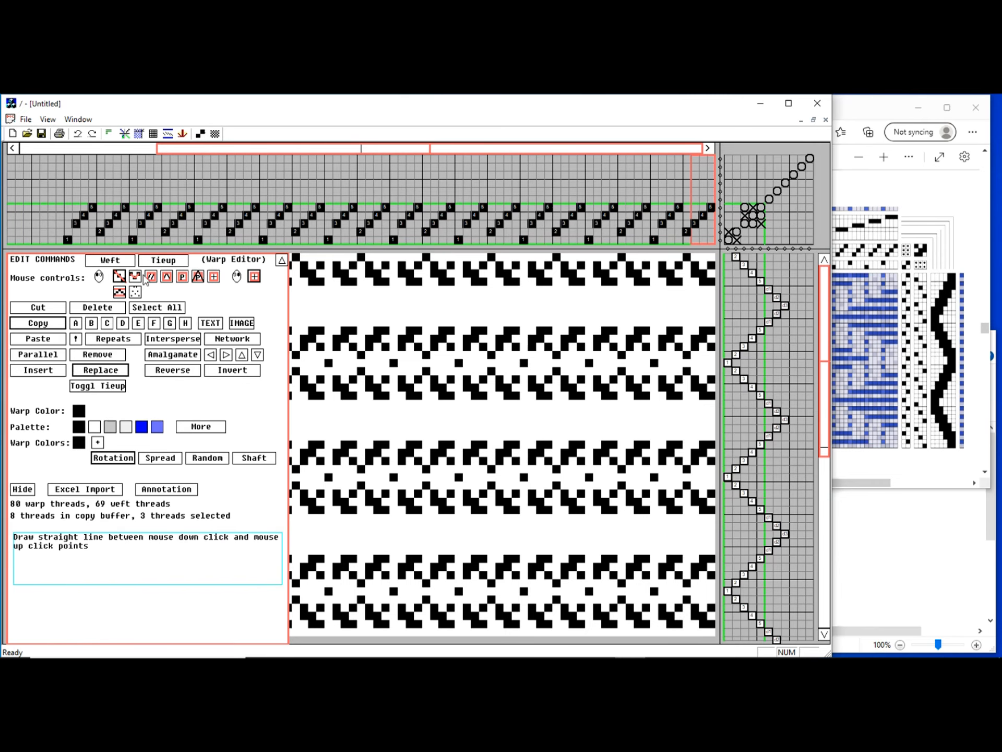
click(708, 161)
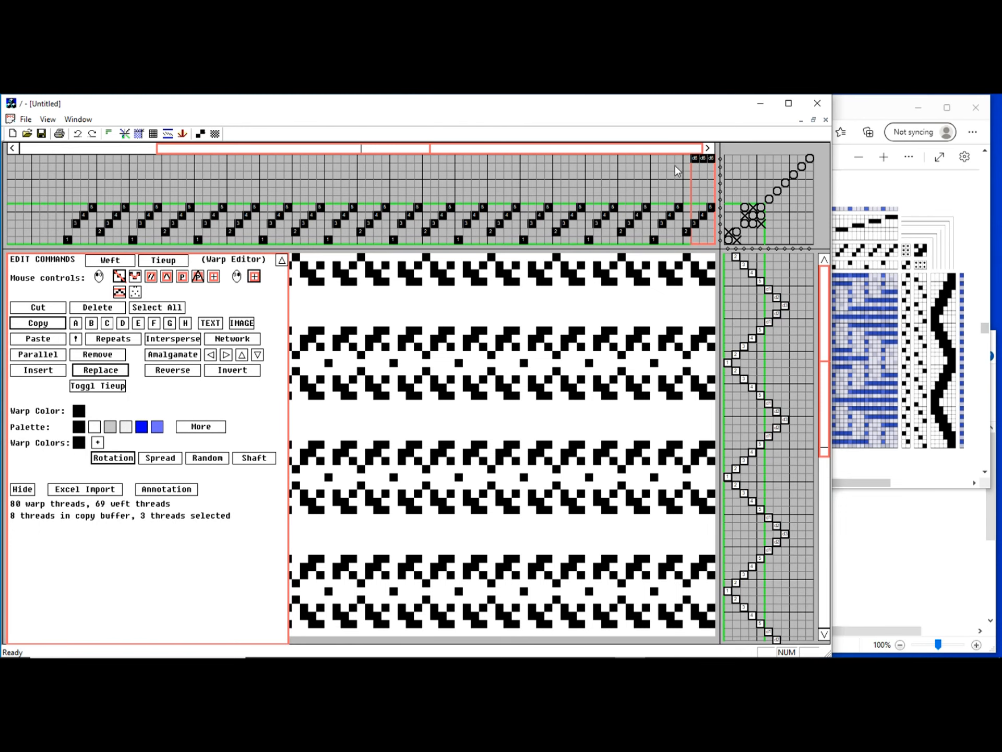
click(660, 167)
click(639, 175)
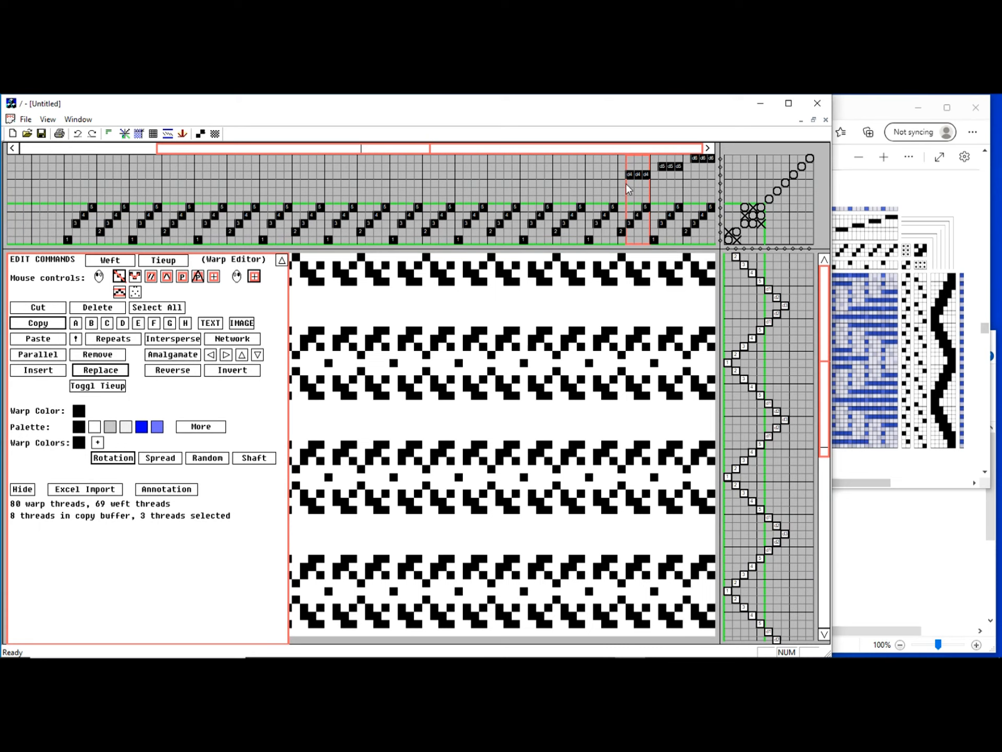
click(597, 183)
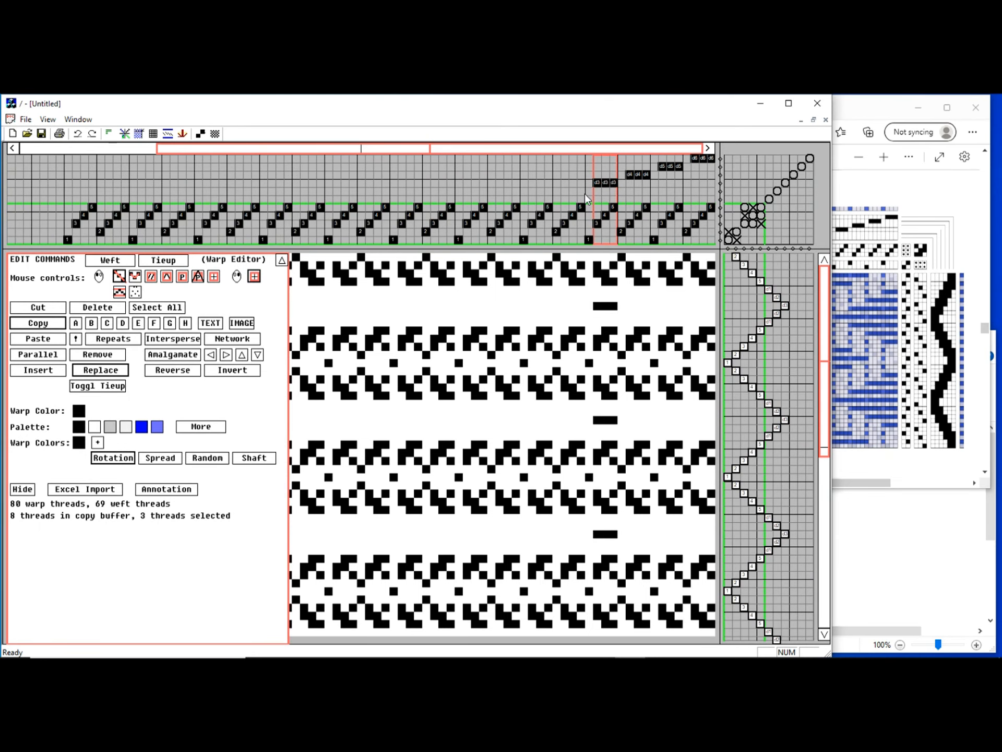
click(581, 191)
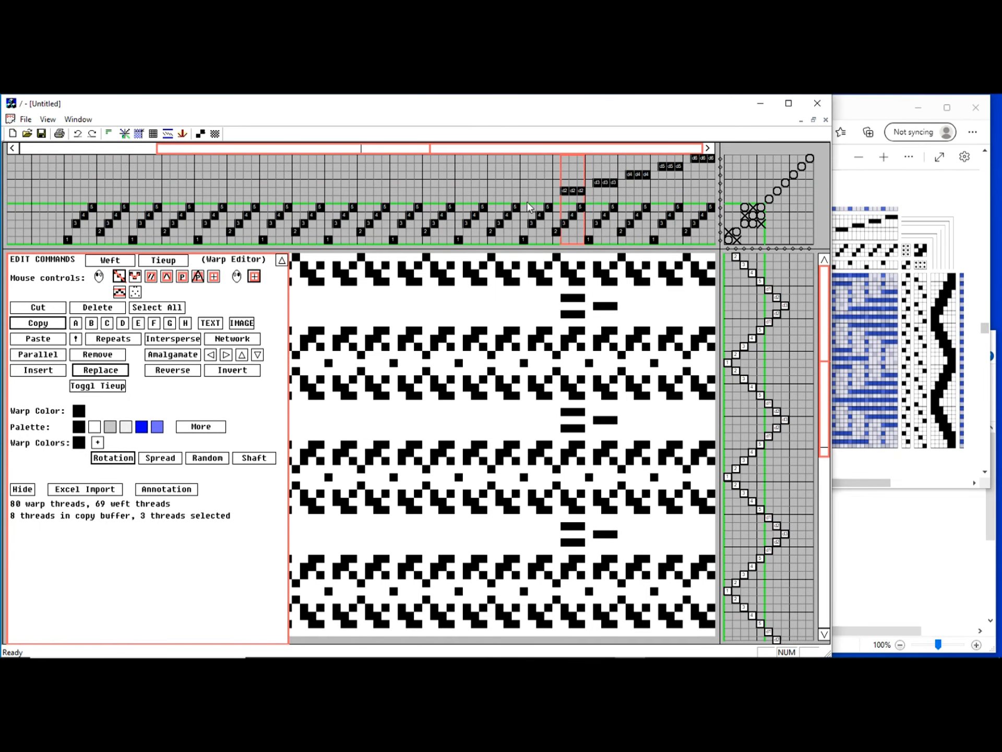
click(540, 199)
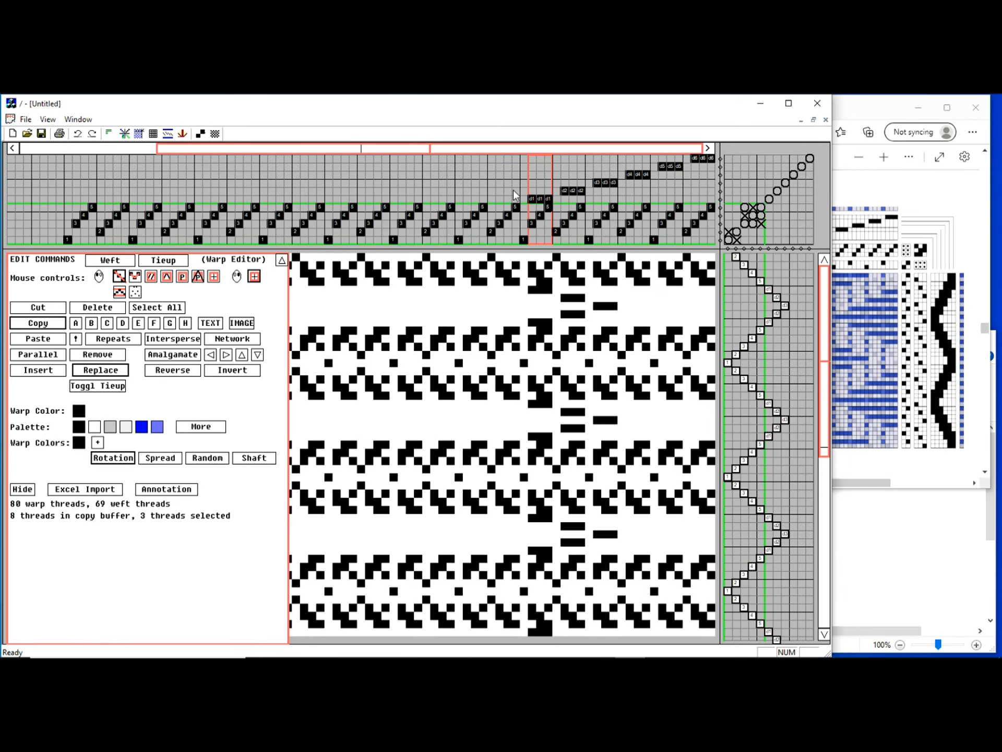
Step: Thread the next four three-end groups leftward on draw cords 2, 3, 4 and 5
click(516, 190)
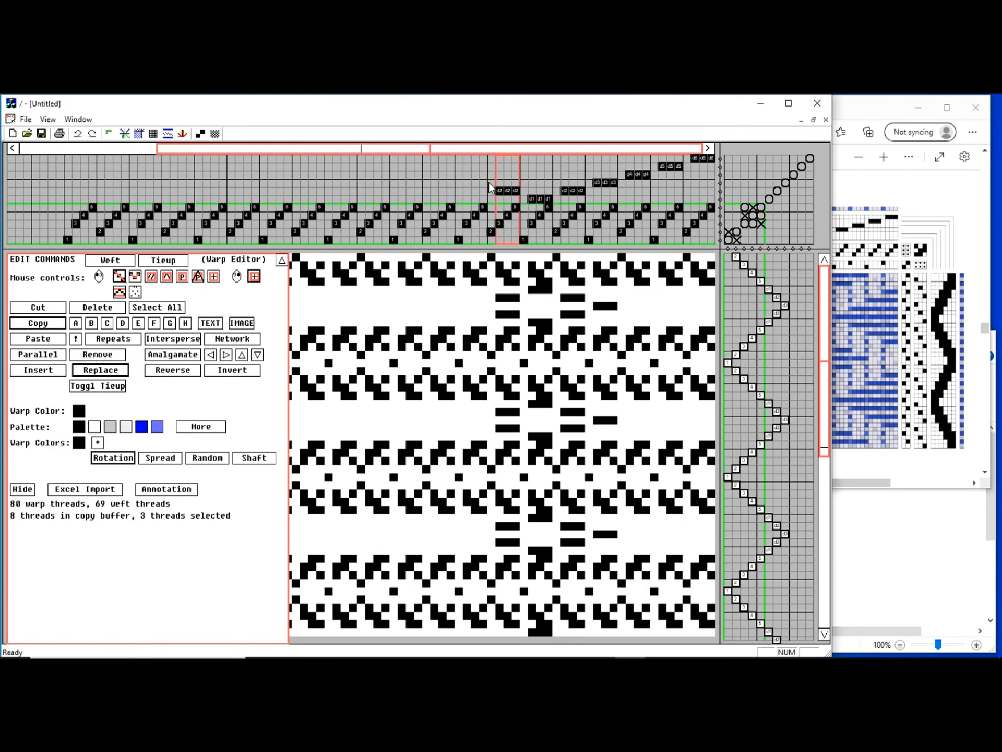
click(489, 182)
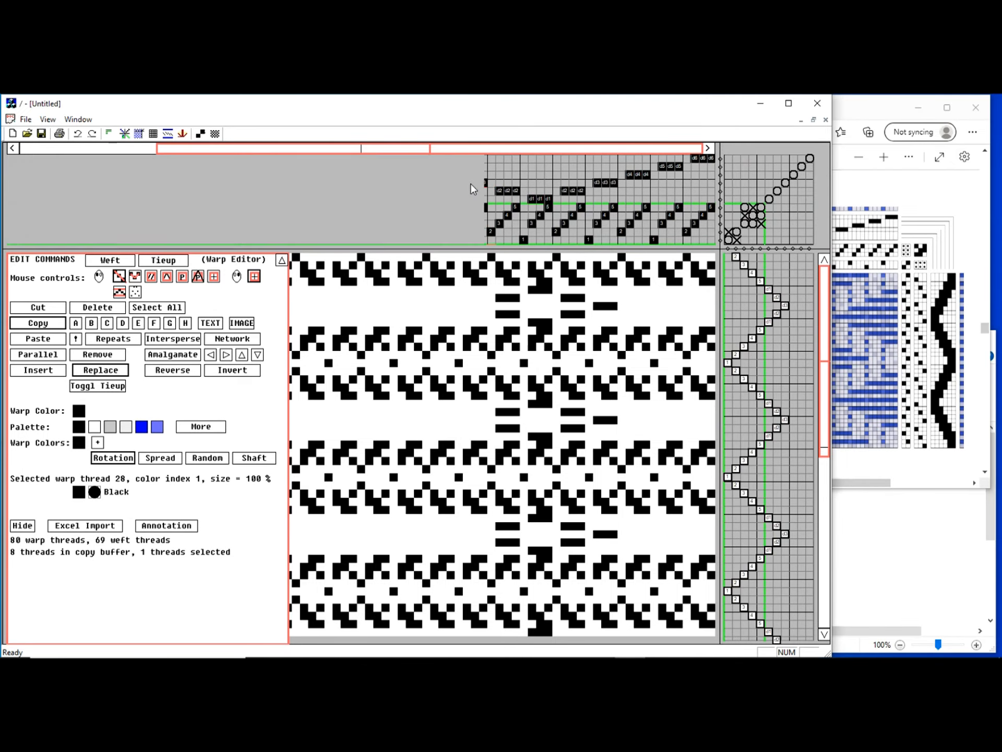
click(437, 177)
click(432, 177)
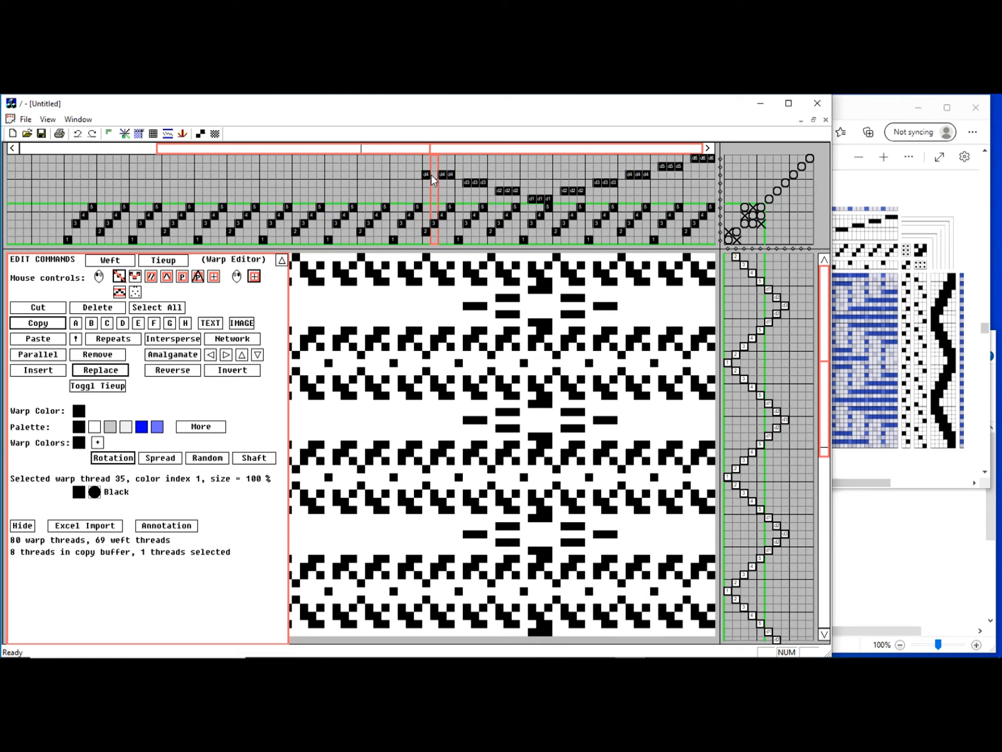
click(435, 176)
click(424, 177)
drag(417, 170, 401, 169)
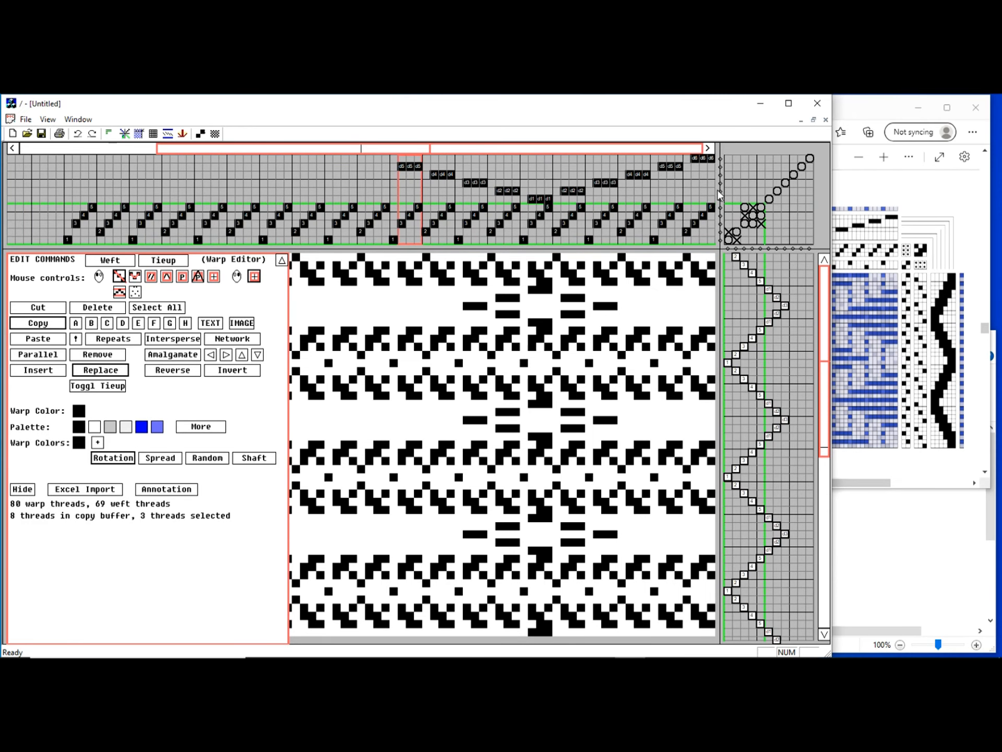
Step: Delete the leftmost warp threads that have no draw cords, keeping only the 40 rightmost threads
drag(714, 192, 73, 181)
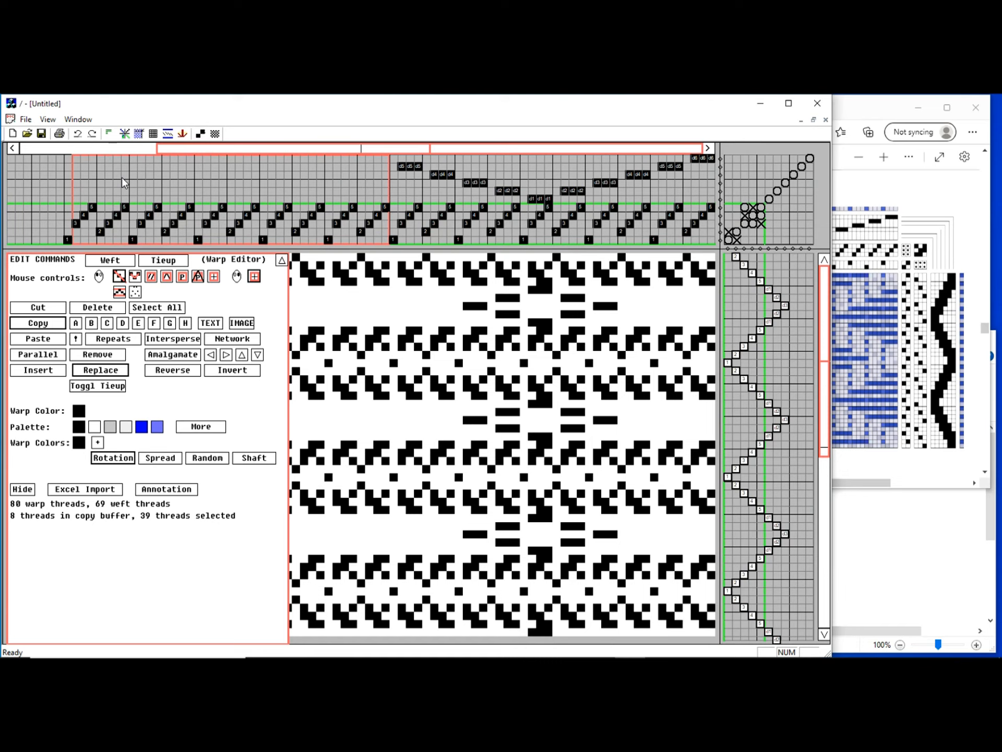
key(Delete)
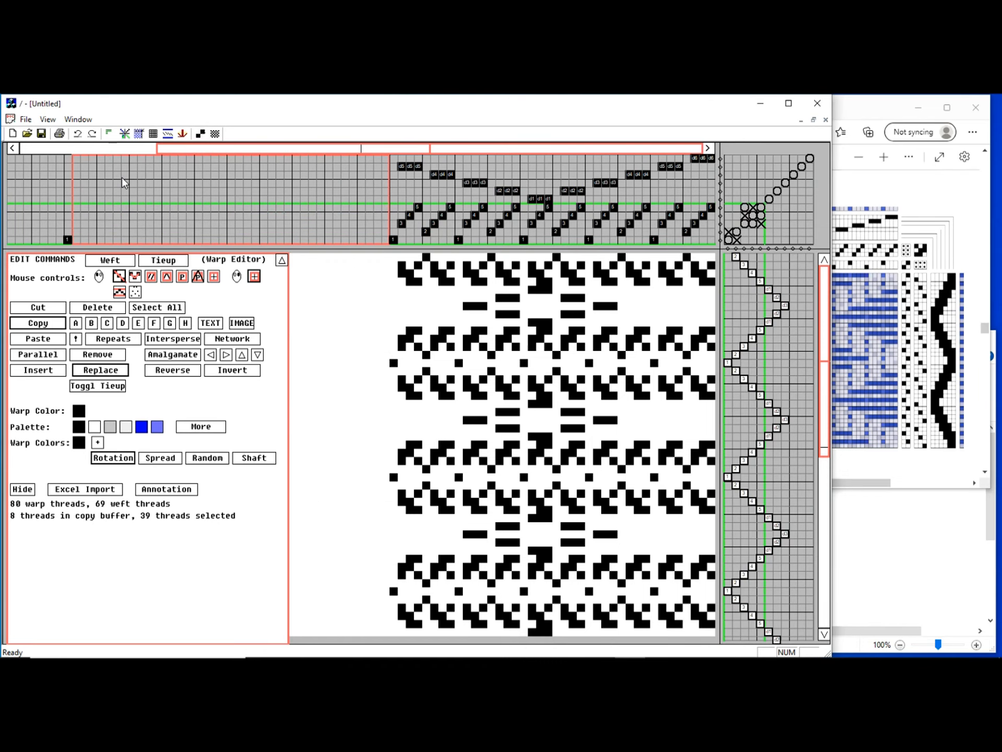
click(65, 232)
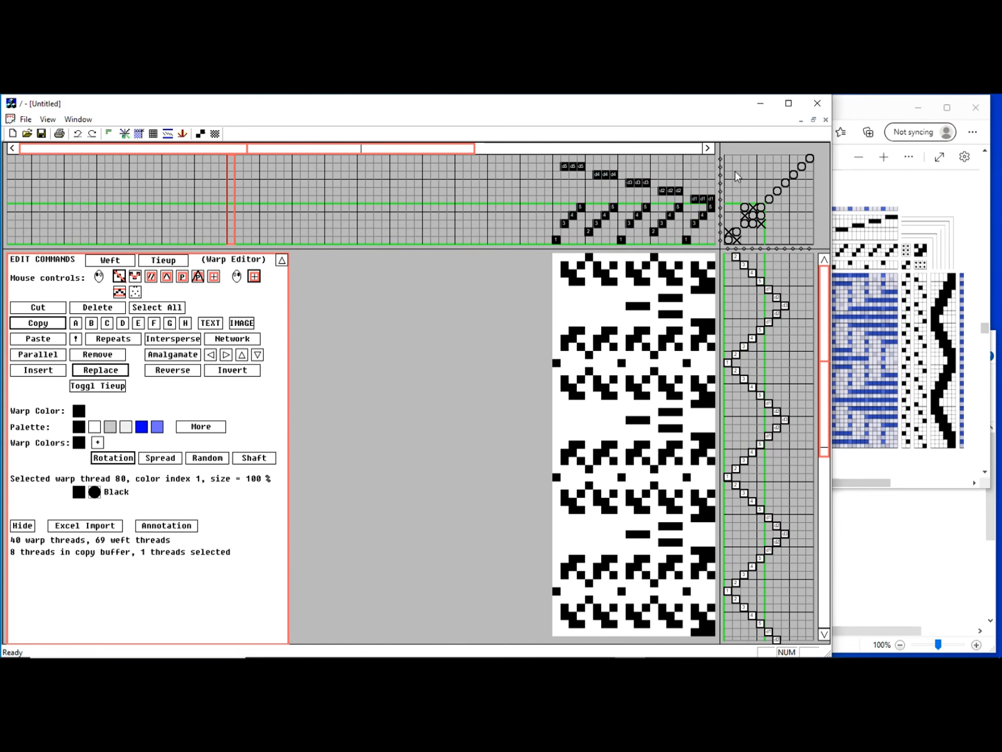
click(677, 150)
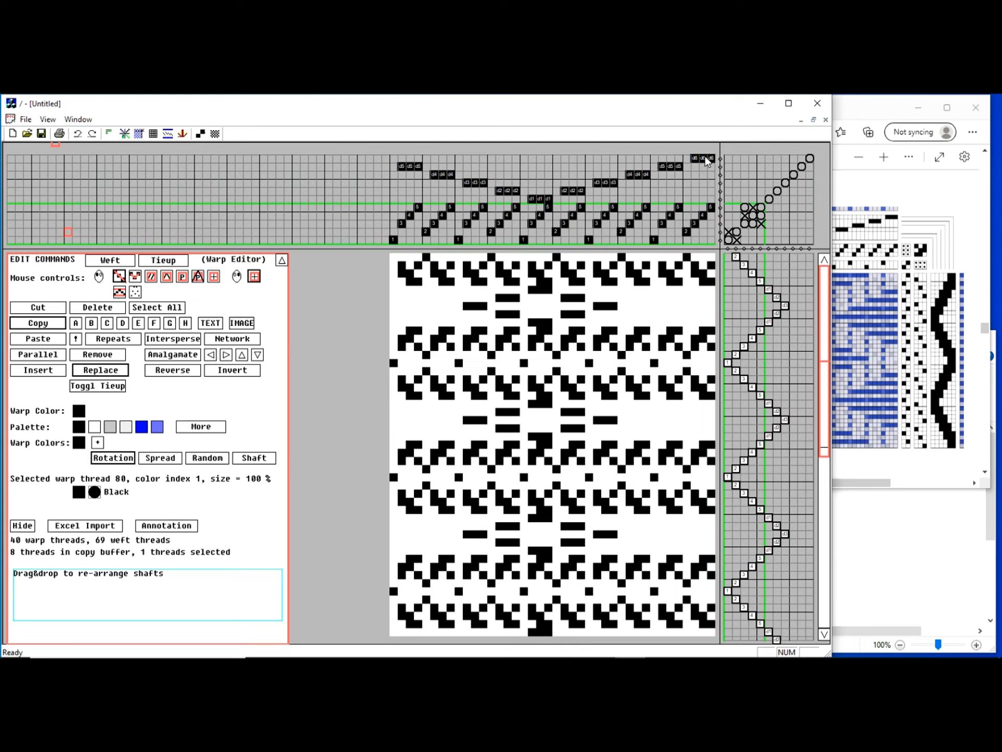
Step: Check the warp colors in the PDF draft, and color all warp threads in a repeating rotation of one blue and three grey
click(902, 199)
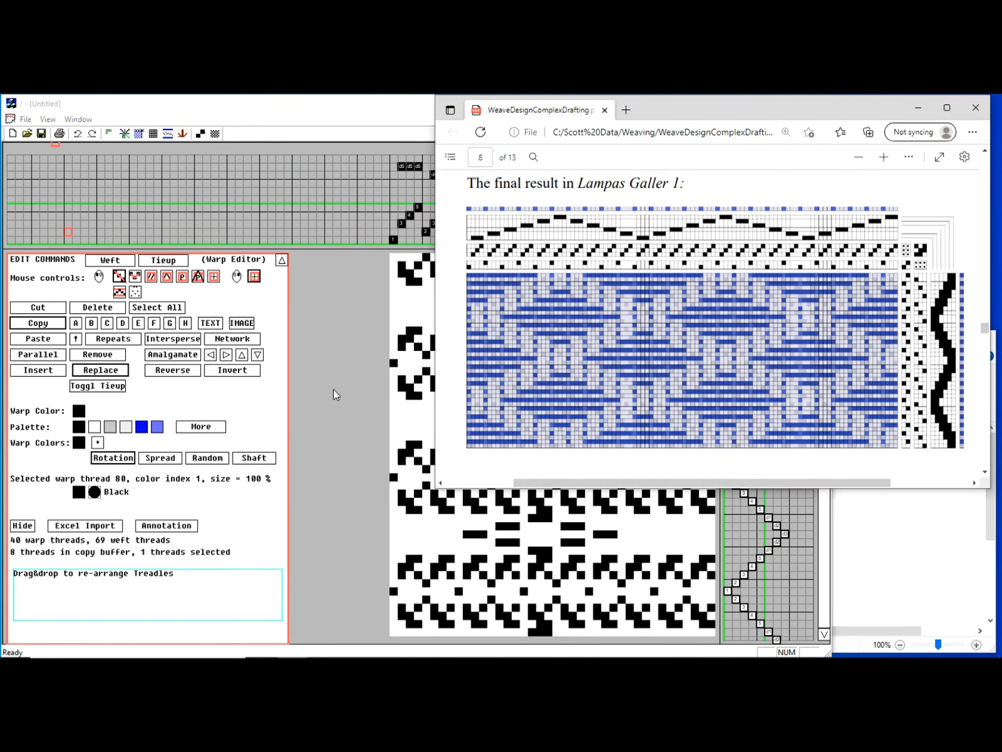
click(328, 278)
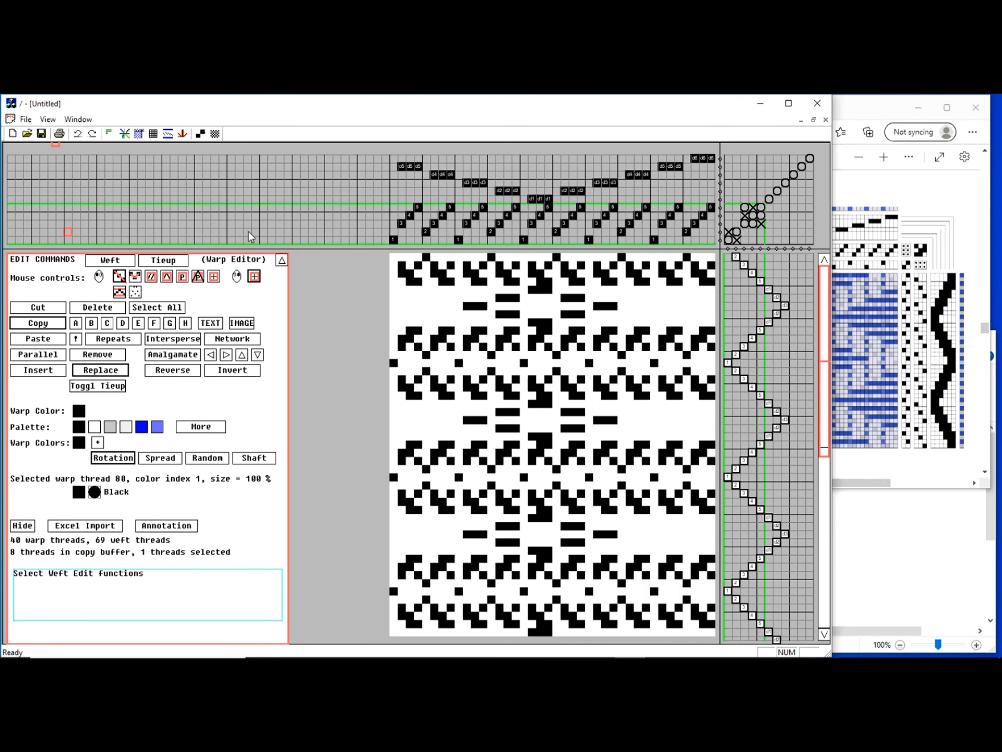
click(177, 309)
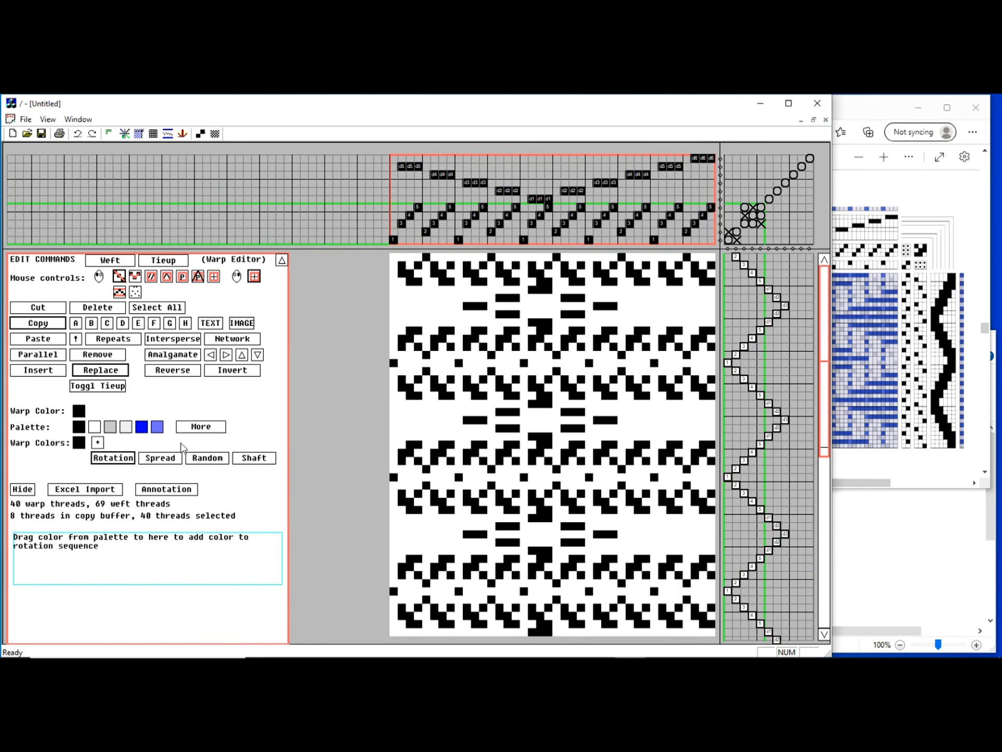
click(140, 428)
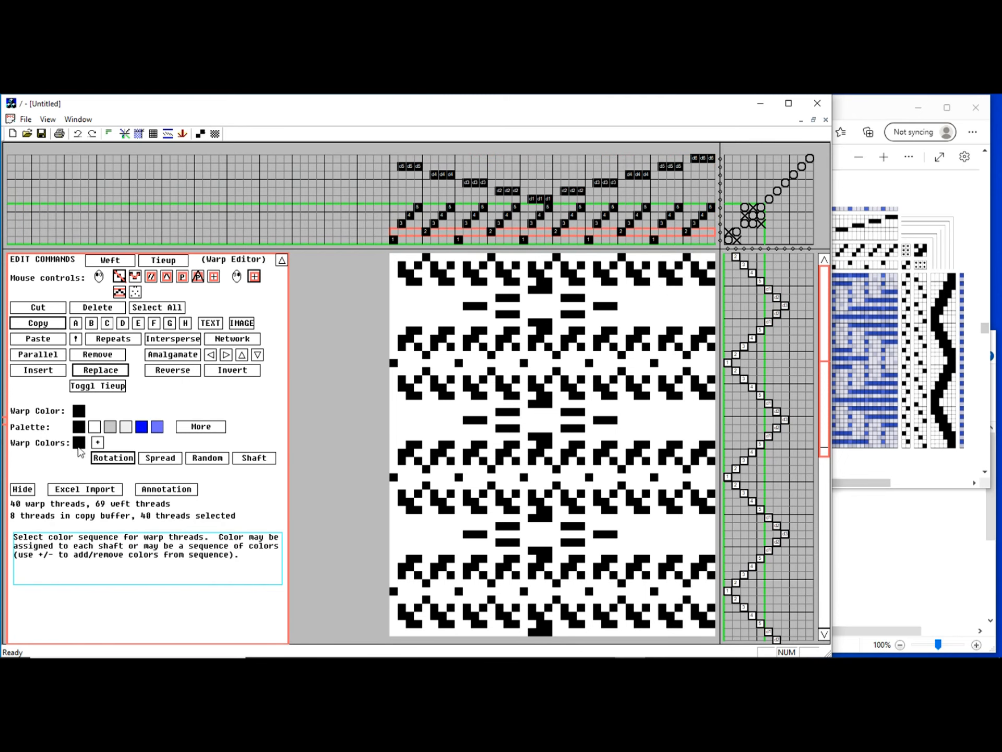
click(79, 444)
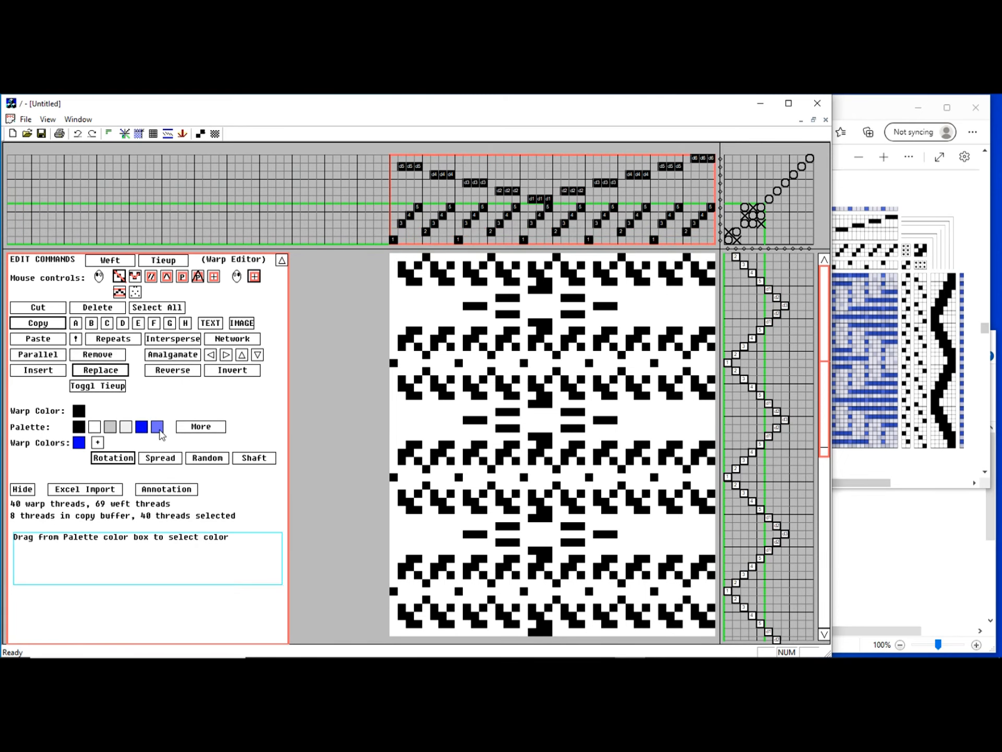
drag(111, 427, 99, 444)
click(113, 443)
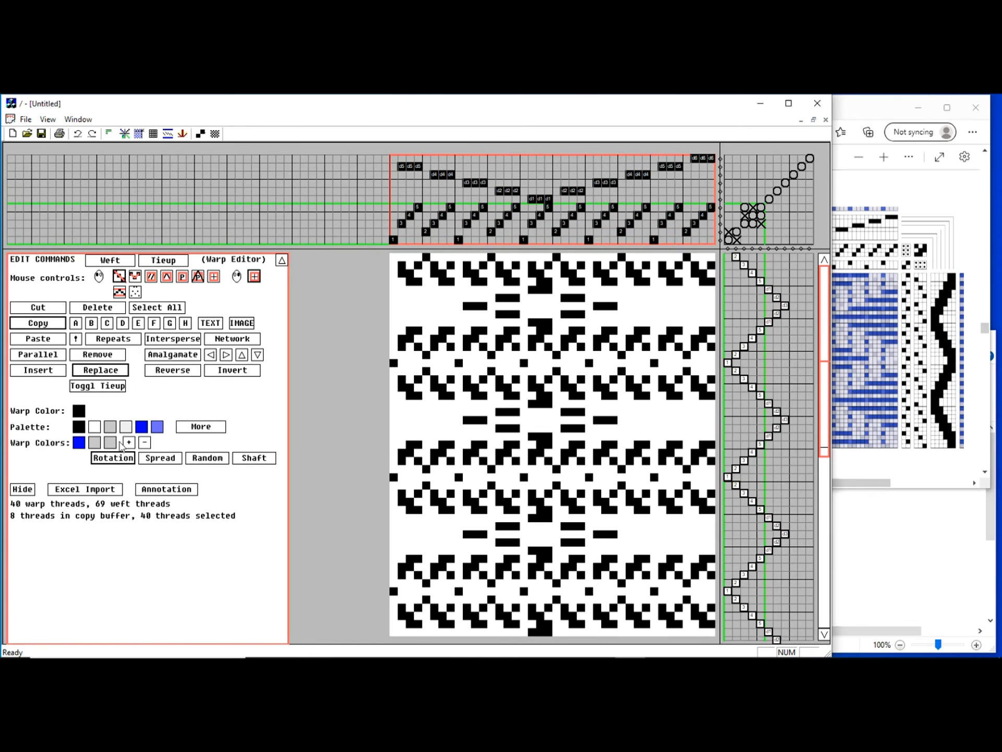
click(129, 443)
click(119, 459)
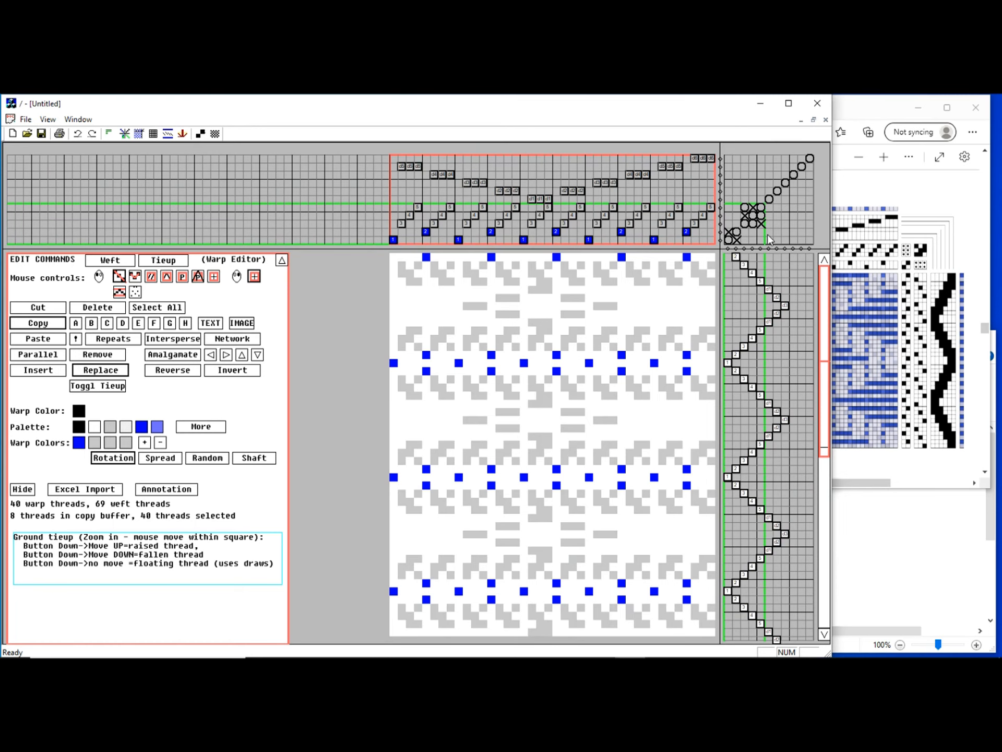
Step: Delete all weft threads, and treadle the first six shots on ground treadles 2, 3, 1, 4, 2, 5
click(111, 260)
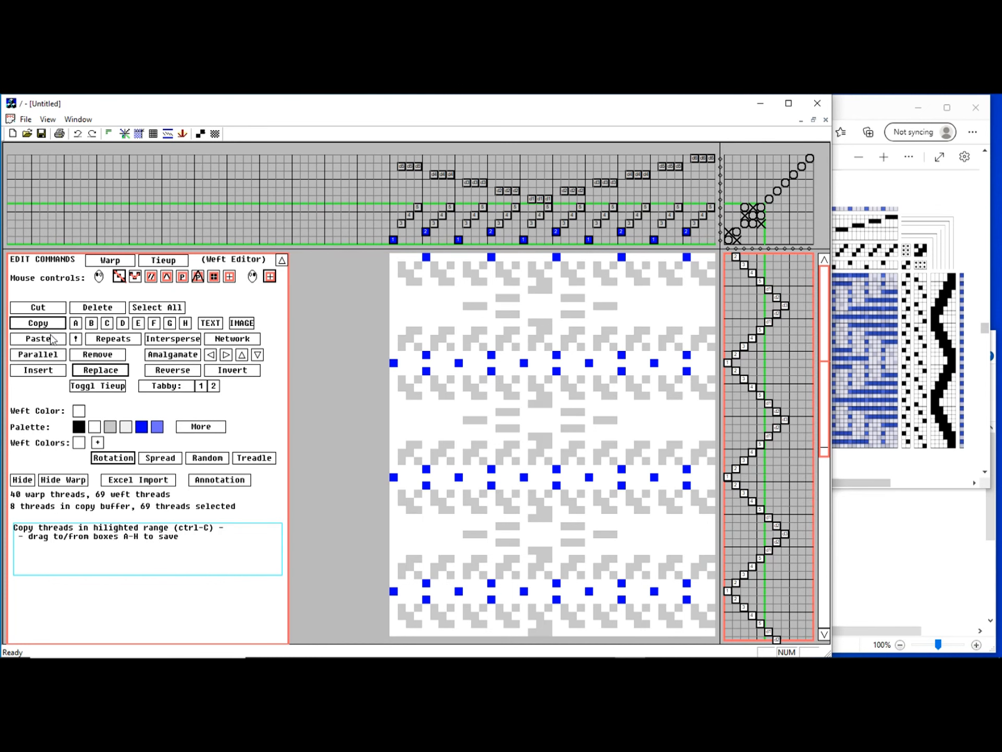
click(108, 309)
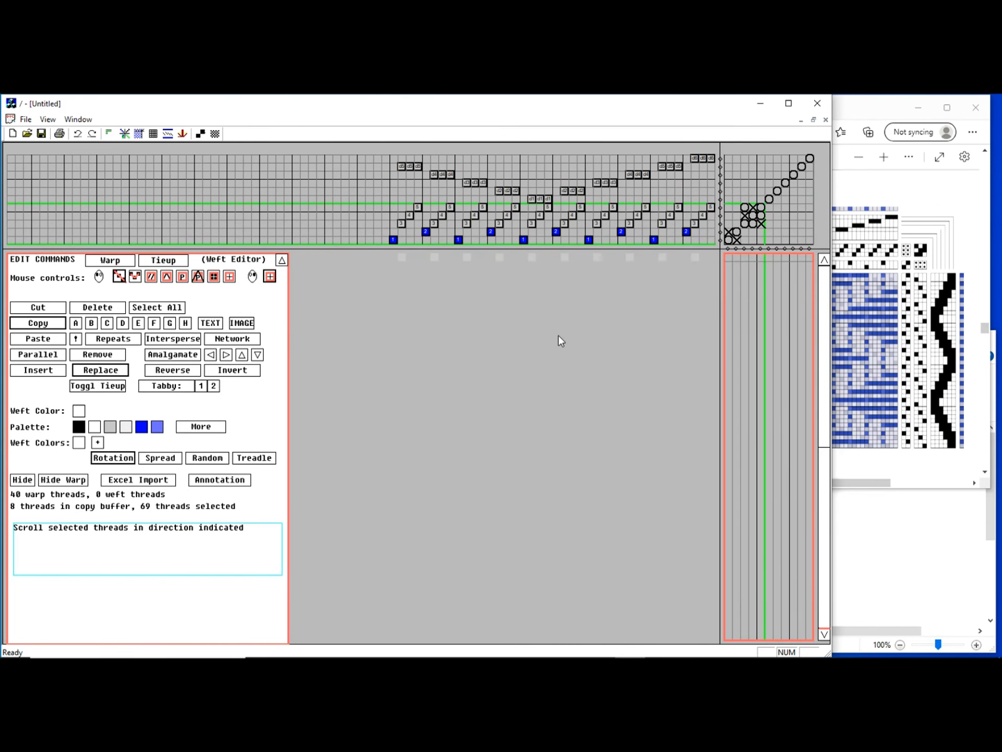
click(737, 258)
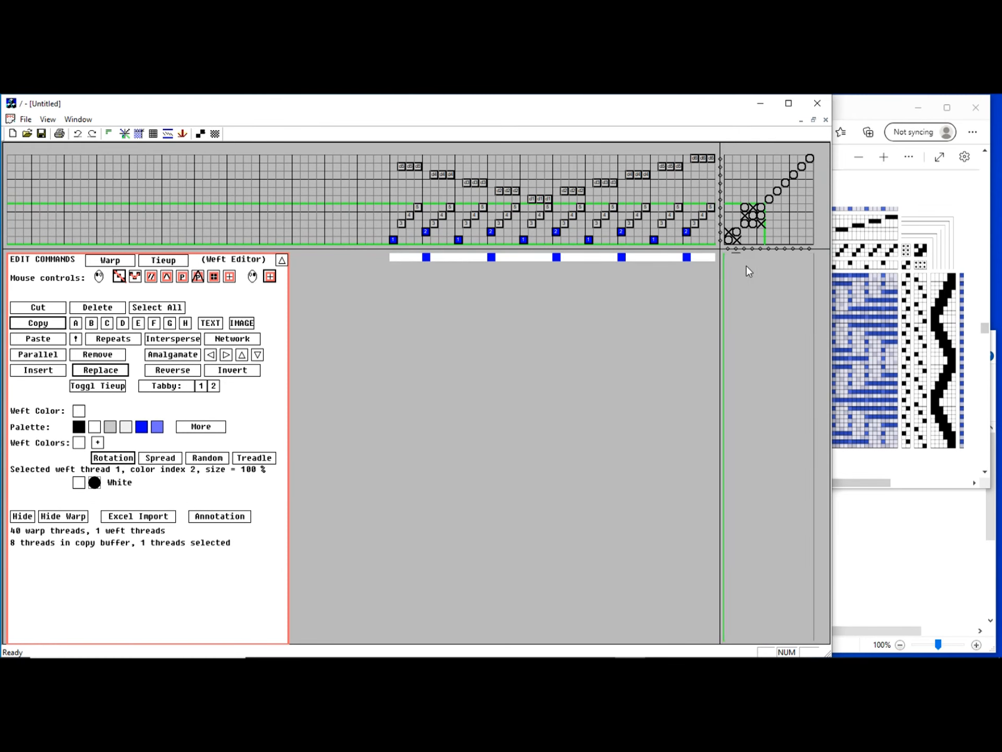
click(745, 265)
click(729, 271)
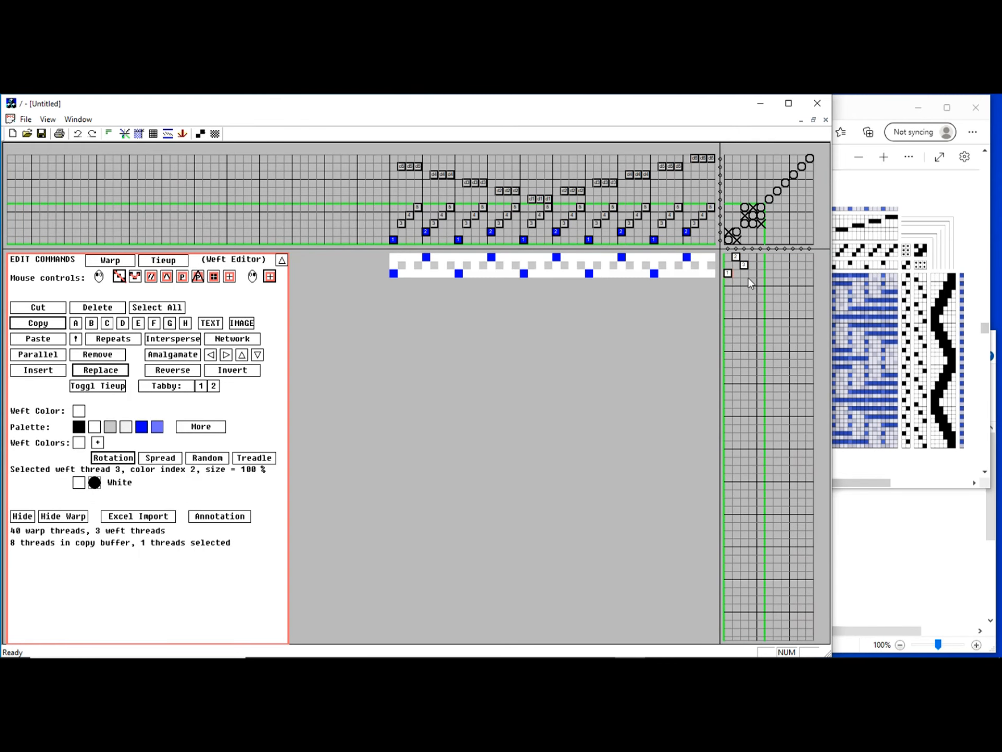
click(752, 282)
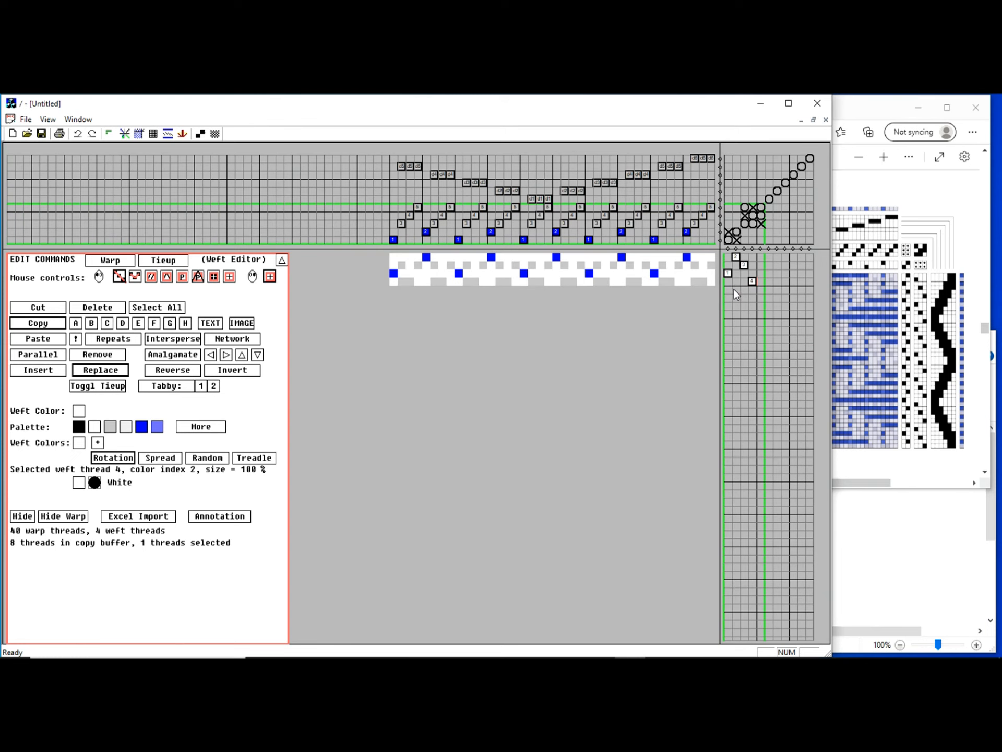
click(736, 289)
click(760, 297)
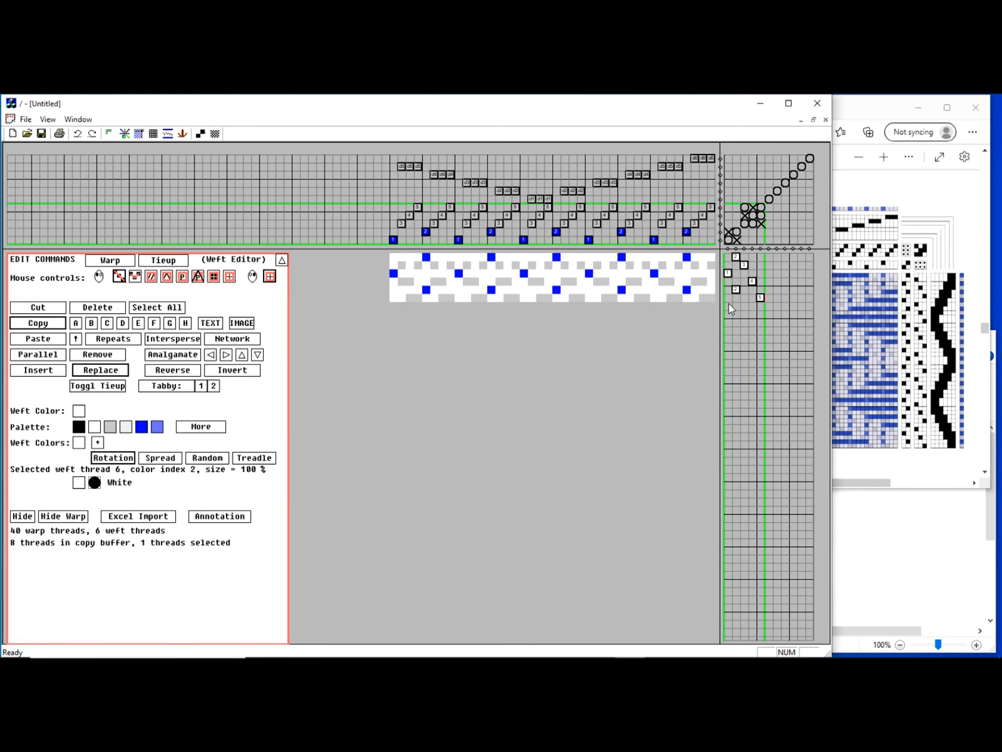
Step: Treadle shots 7 to 12 on ground treadles 1, 3, 2, 4, 1, 5
click(729, 305)
click(744, 305)
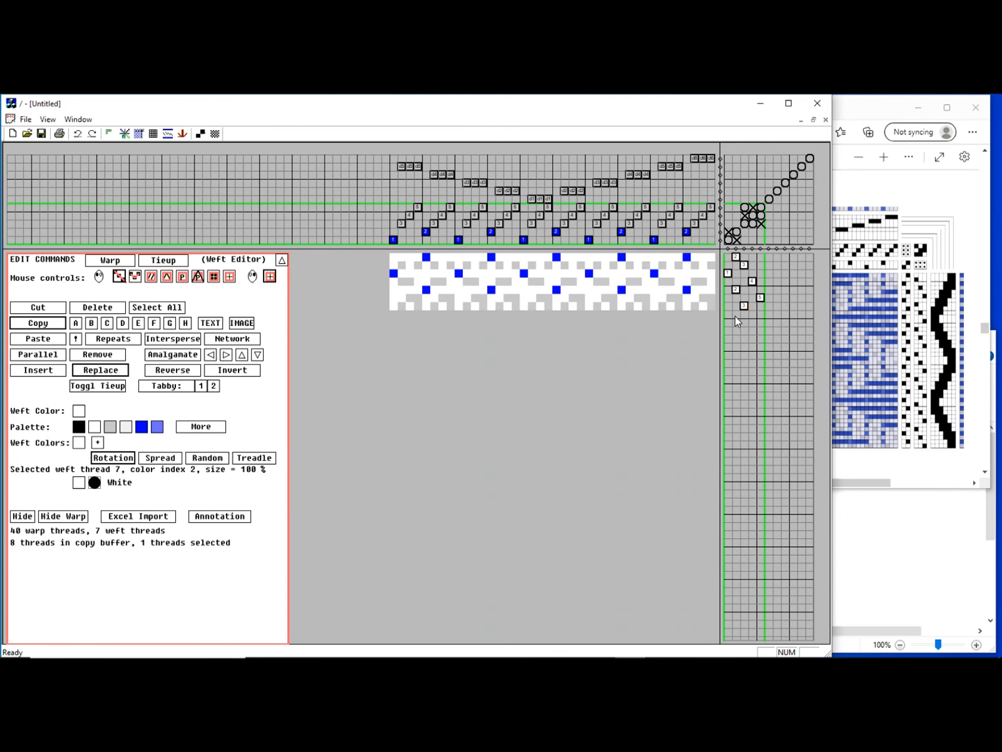
click(729, 306)
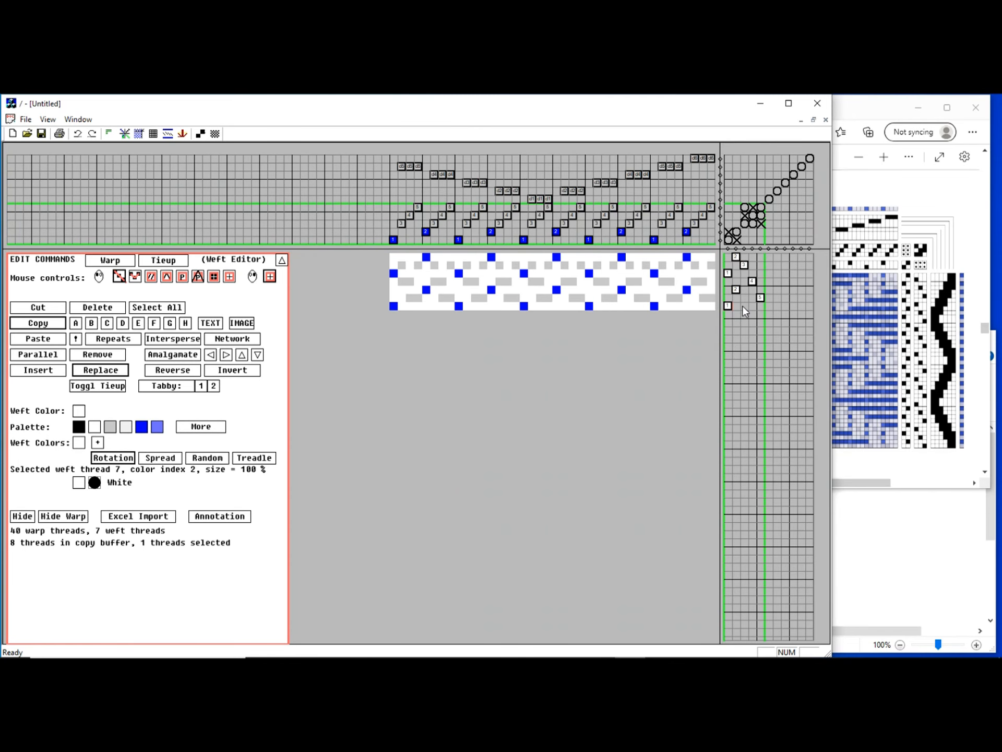
click(741, 312)
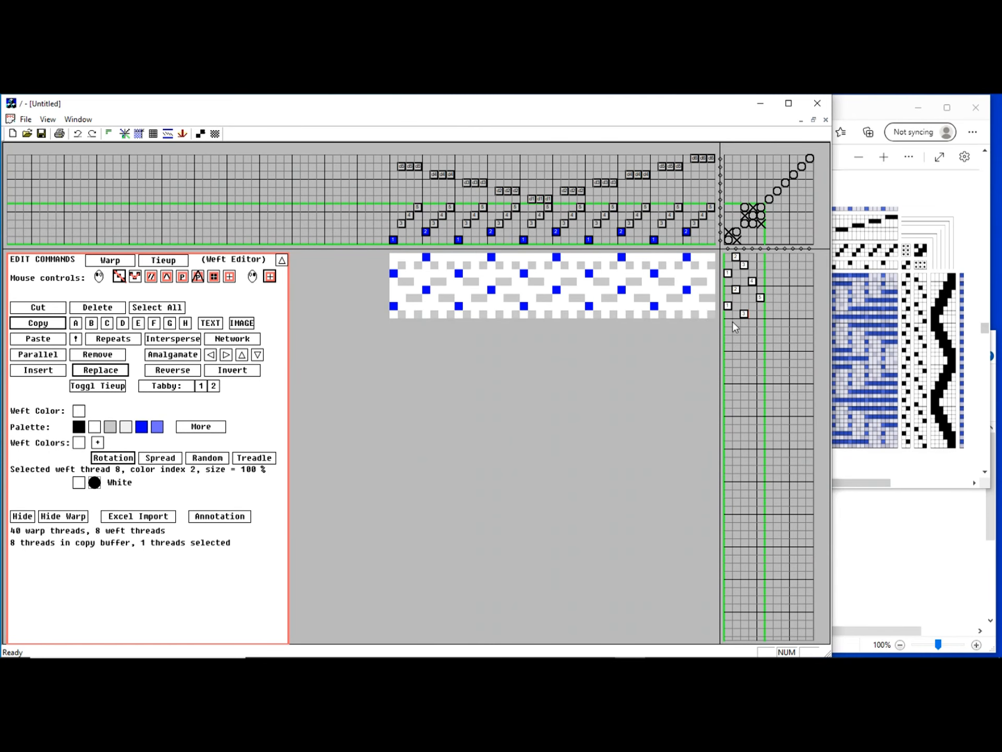
click(736, 322)
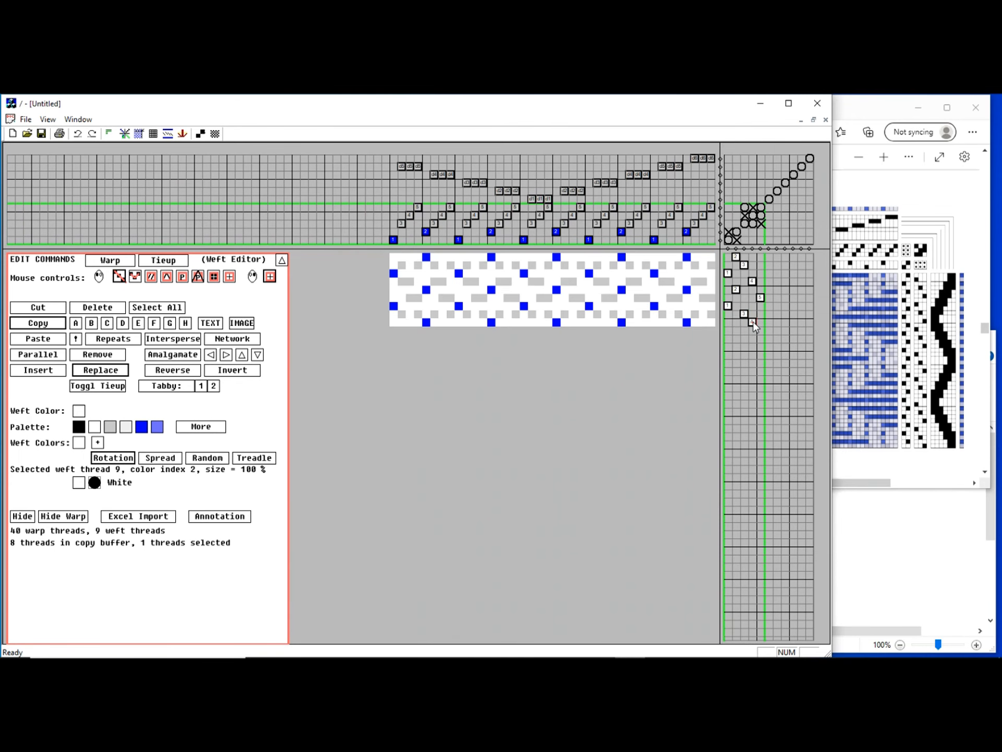
click(752, 322)
click(752, 328)
click(729, 338)
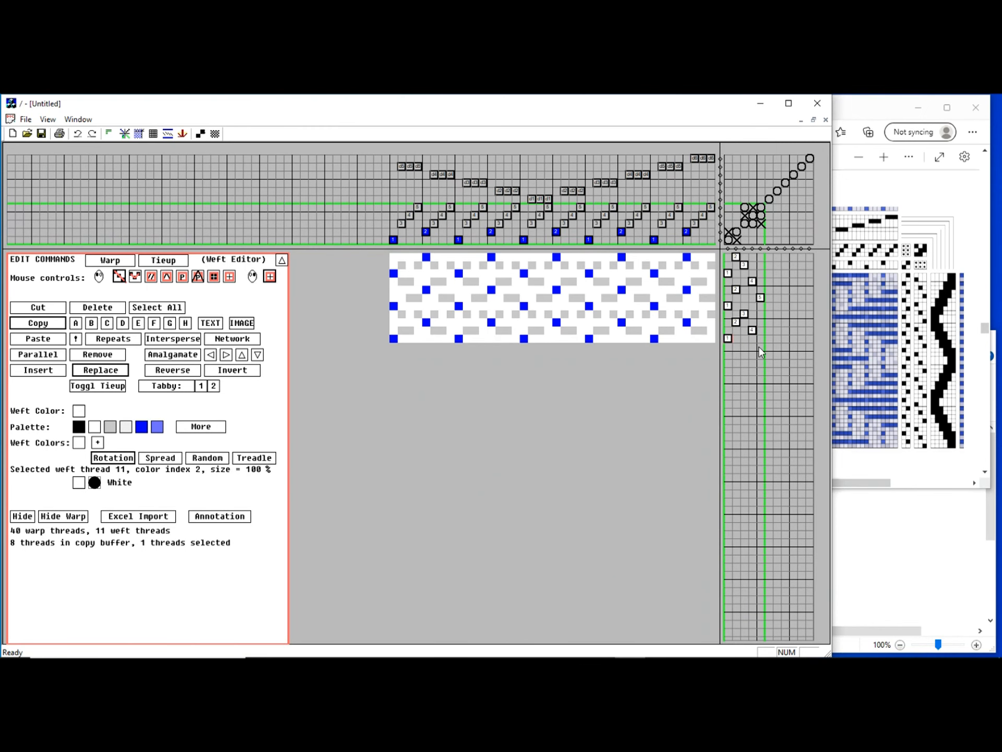
click(760, 346)
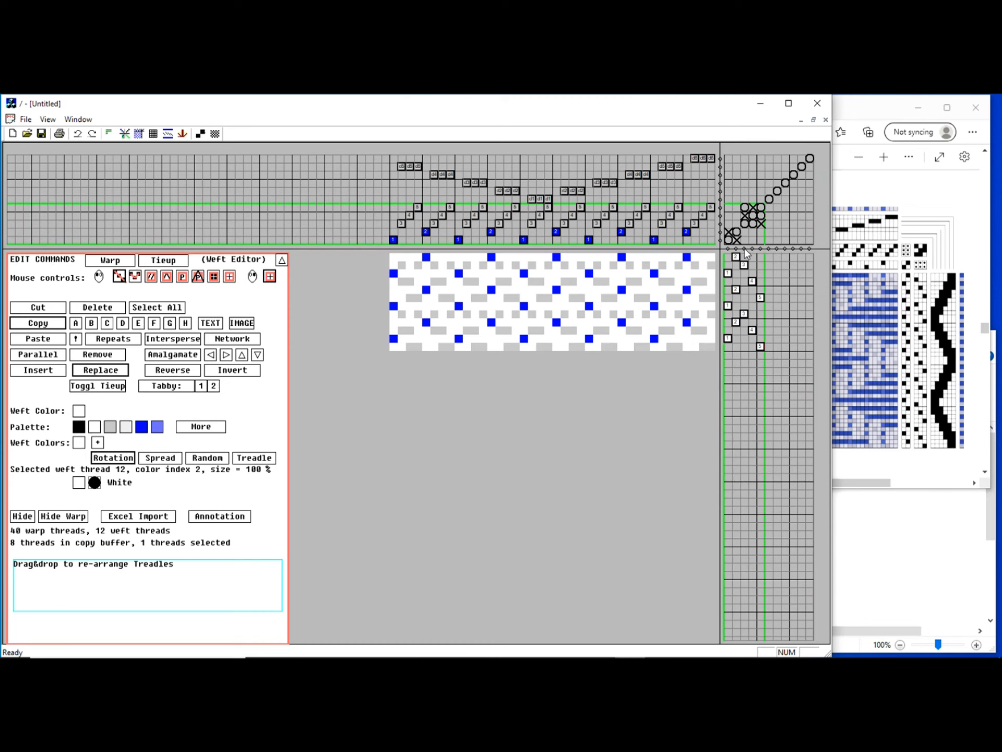
Step: Copy the 12-shot ground treadling sequence and paste it over the next 24 shots
drag(731, 259, 761, 351)
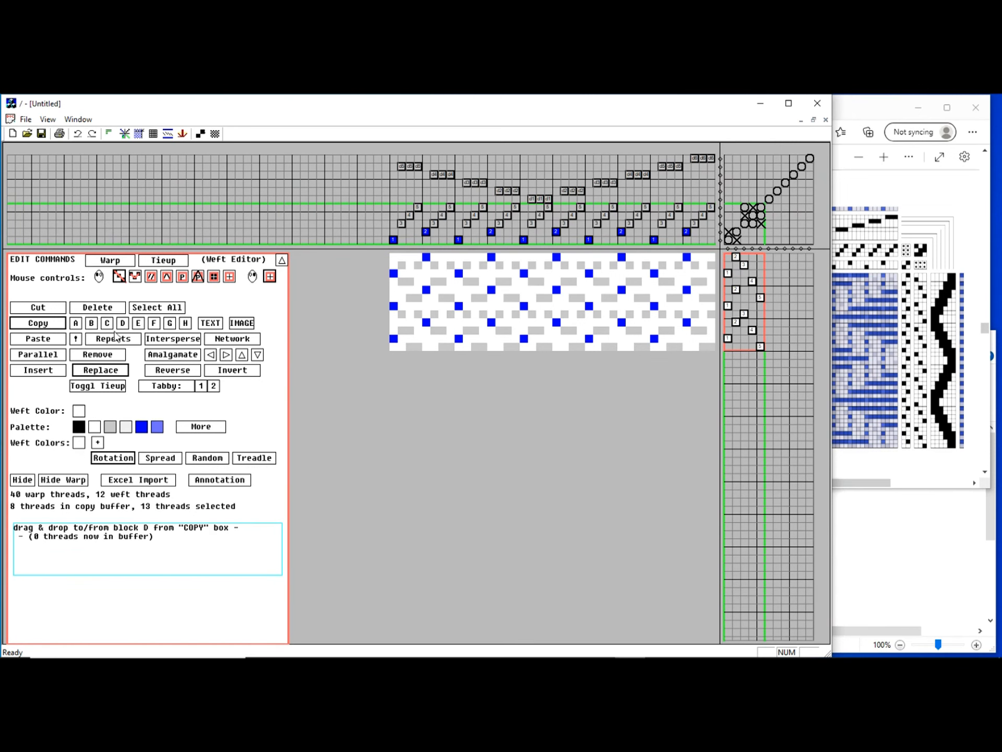
click(40, 323)
click(183, 277)
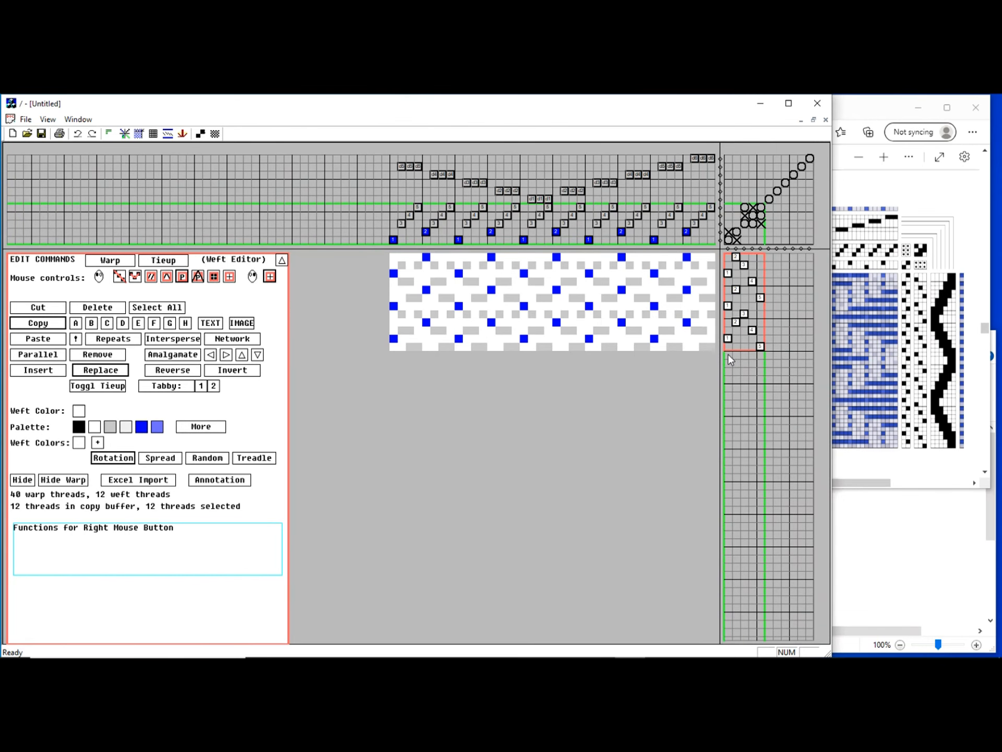
drag(729, 355, 761, 543)
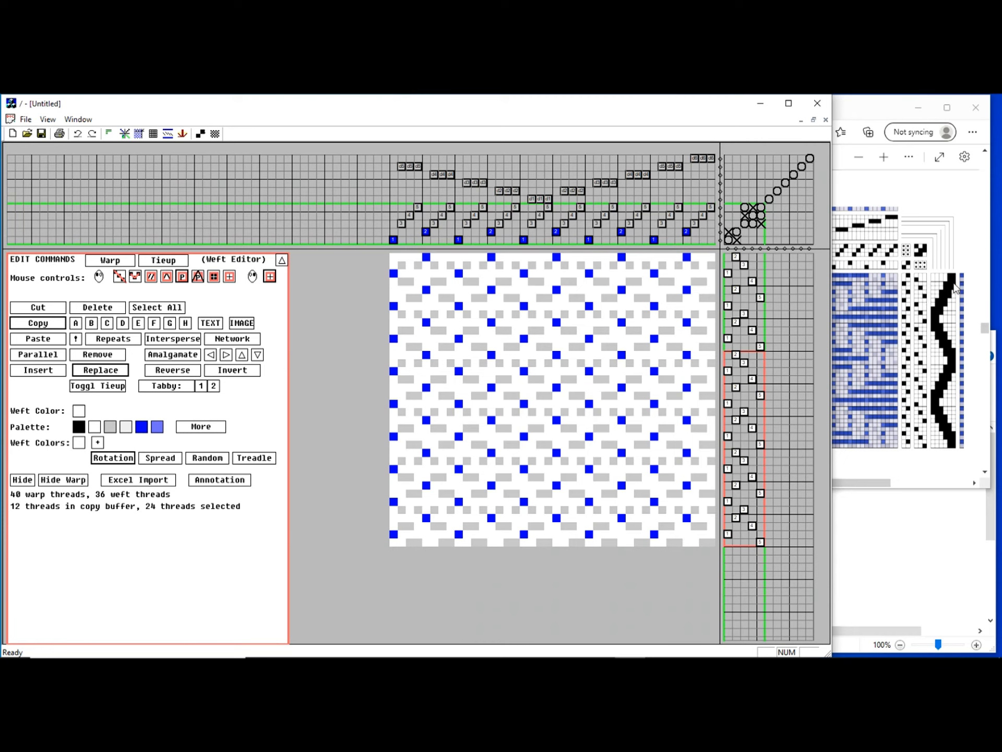
Step: Fill in the draw-cord treadling from shot 1 in overlapping blocks two cords wide and four shots long, stepping from the rightmost cords to the leftmost and turning back
click(213, 276)
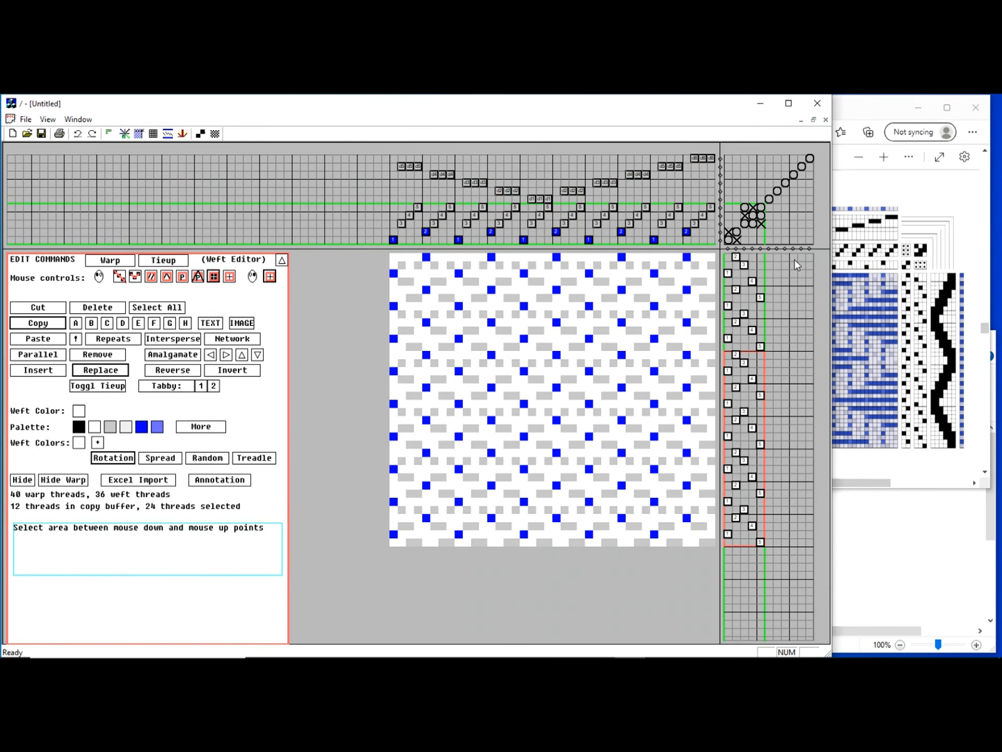
drag(788, 260, 836, 286)
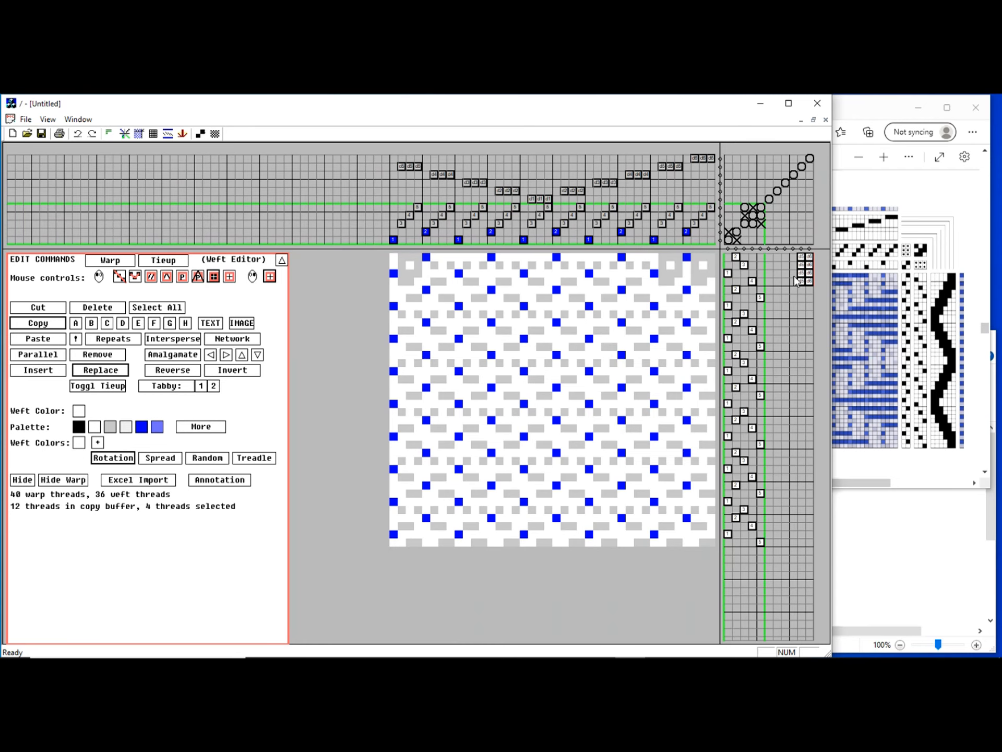
drag(794, 276, 794, 314)
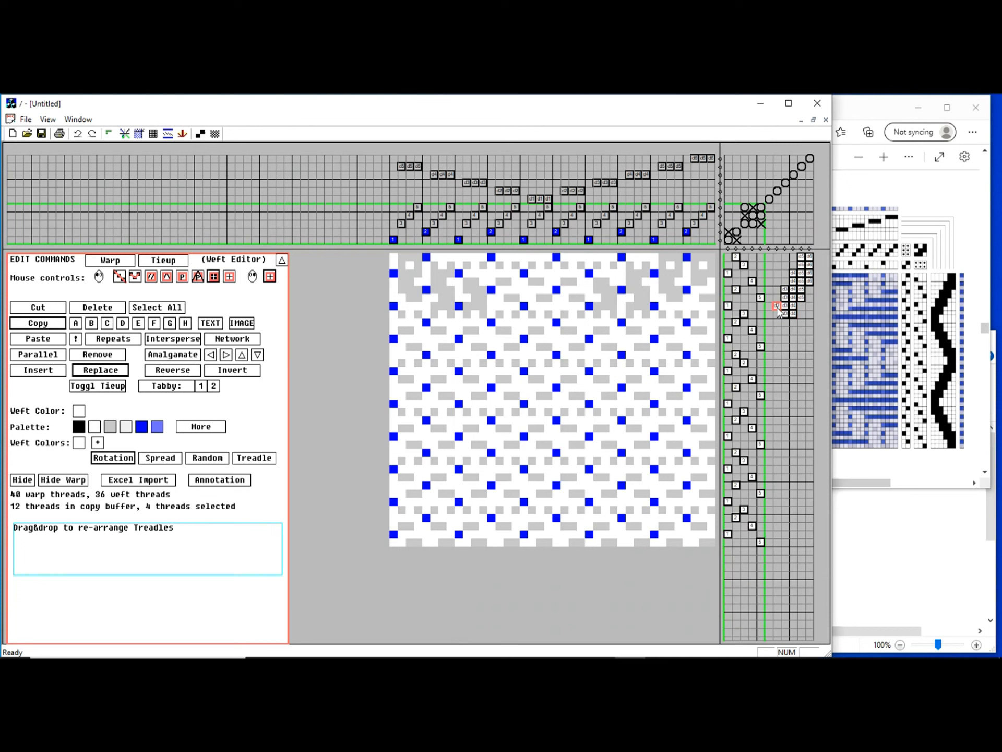
drag(785, 334, 781, 368)
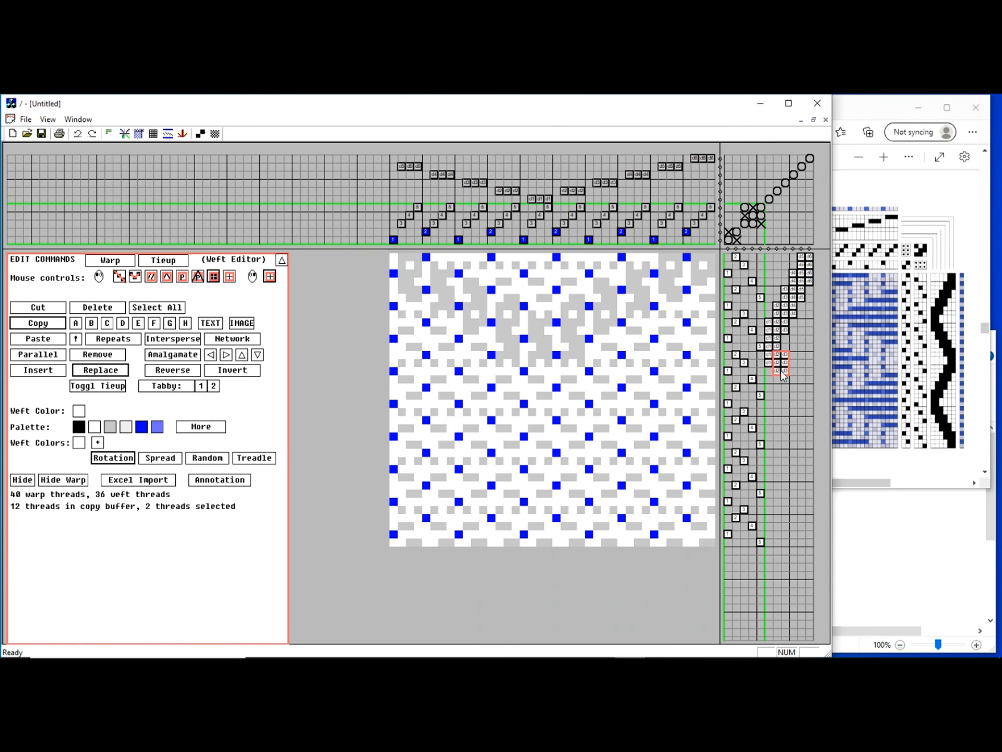
Step: Continue the overlapping draw-cord blocks back to the rightmost cords, completing the zigzag treadling through shot 20
click(777, 371)
click(778, 376)
click(795, 375)
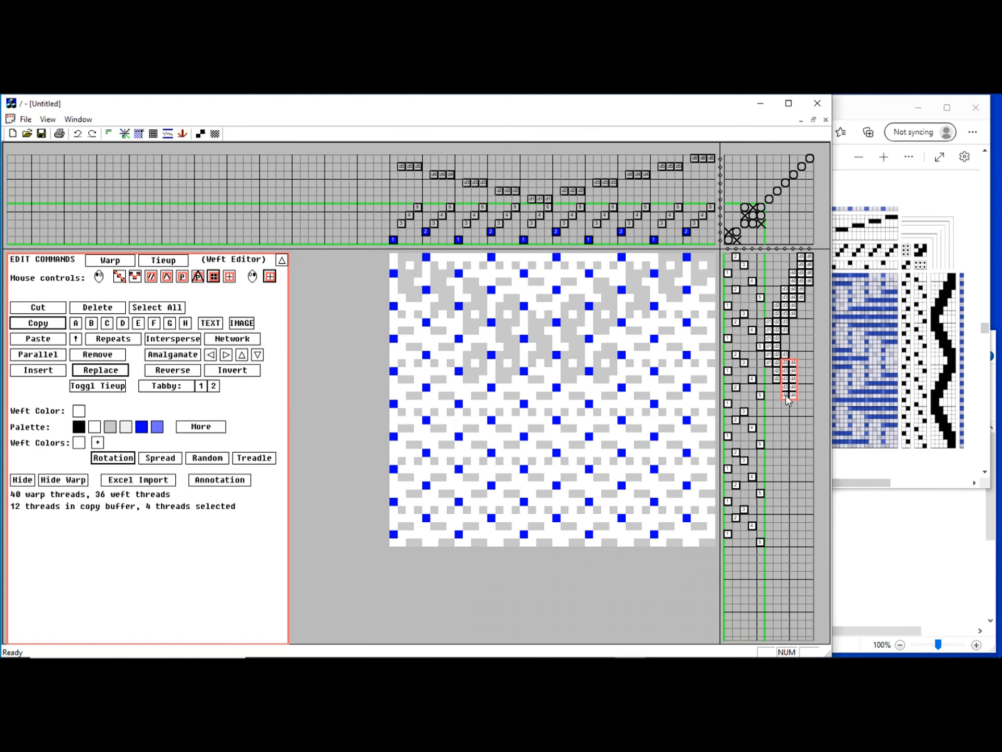
click(785, 394)
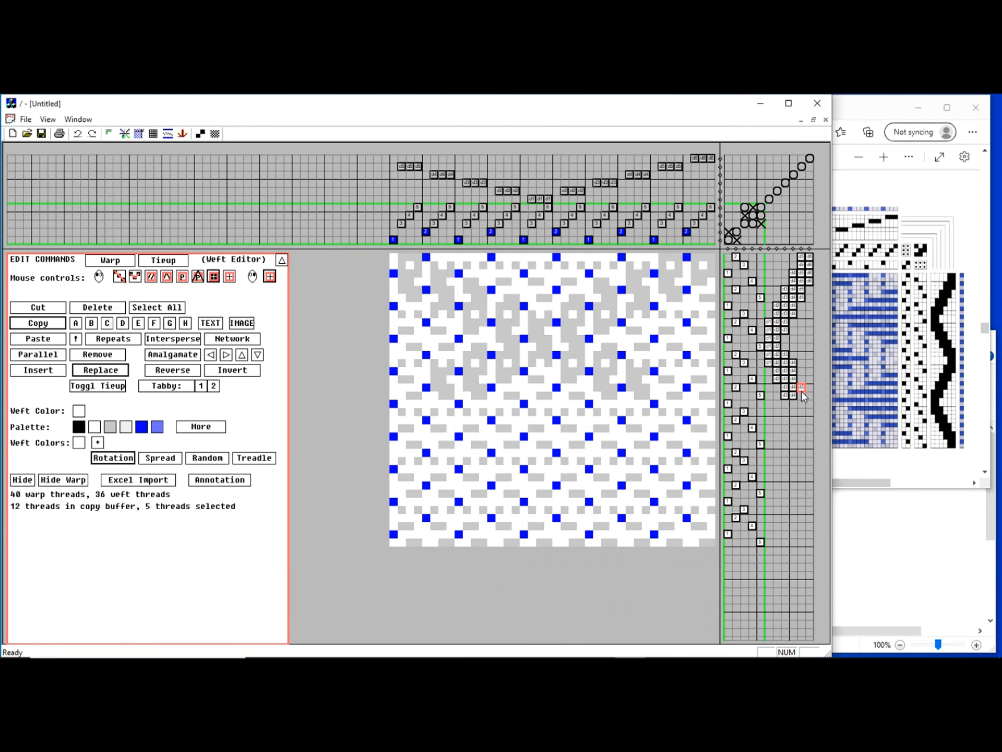
click(800, 391)
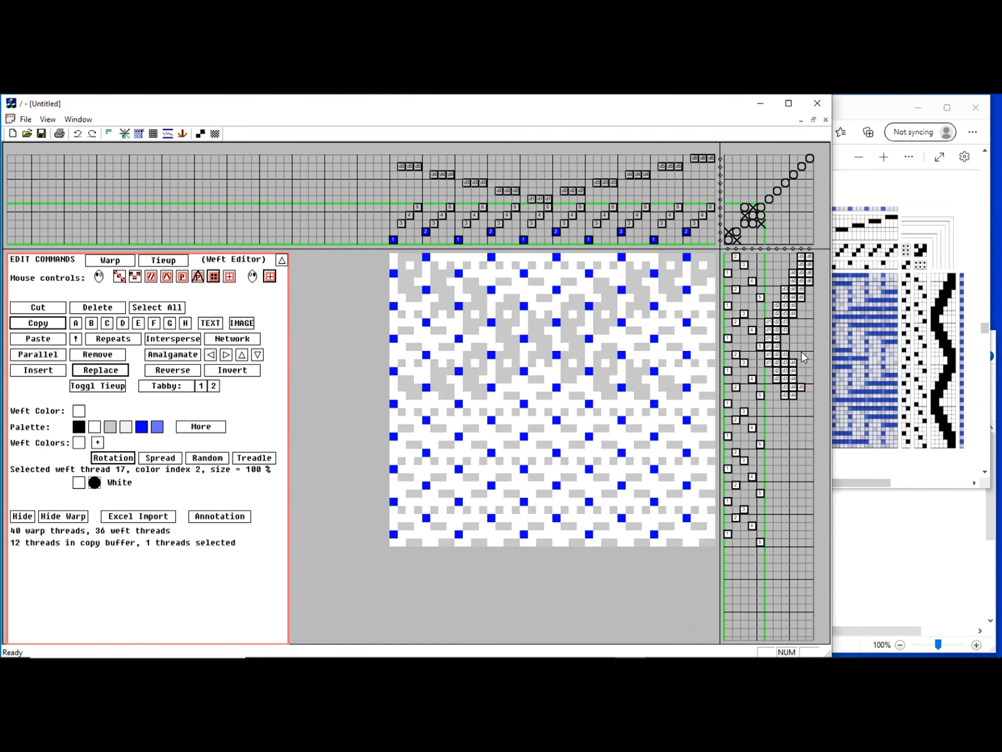
click(794, 362)
click(801, 388)
mouse_move(802, 405)
mouse_down()
mouse_move(802, 418)
mouse_move(793, 414)
mouse_up()
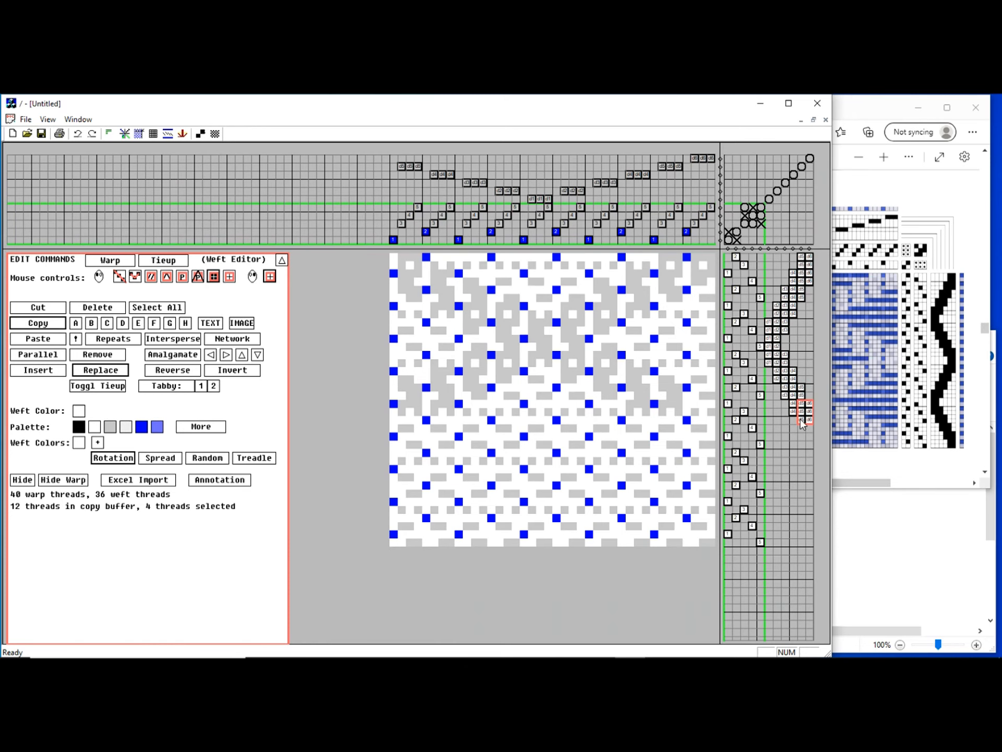
click(801, 419)
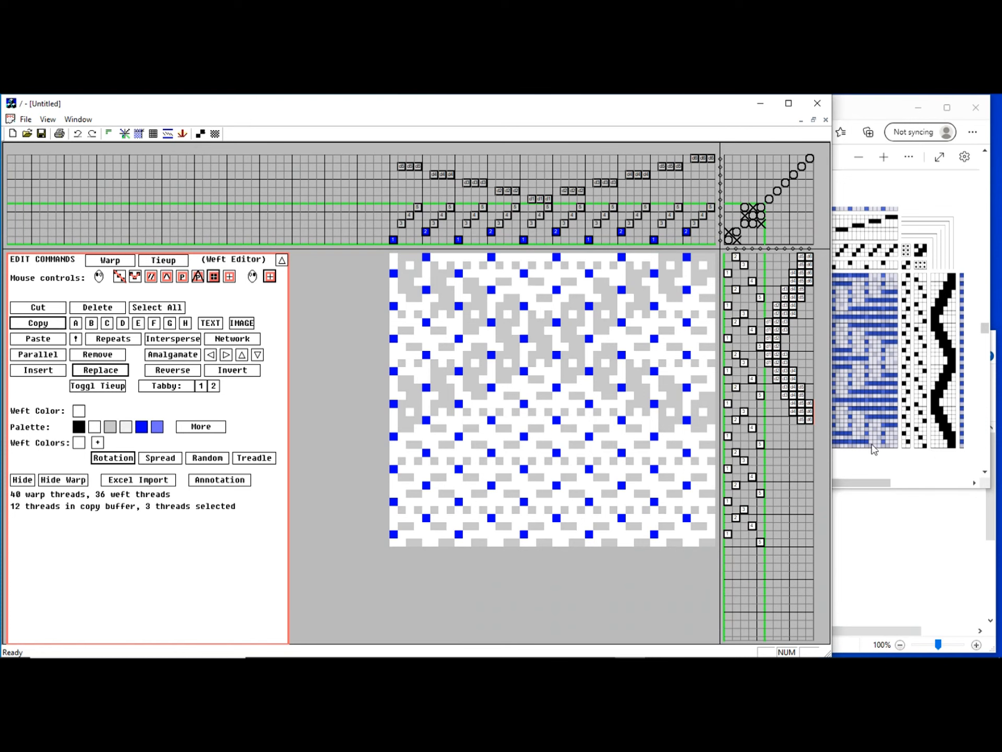
Step: Try pasting the 20-shot treadling repeat from shot 21 onward, and delete shots 21 to 36
click(803, 427)
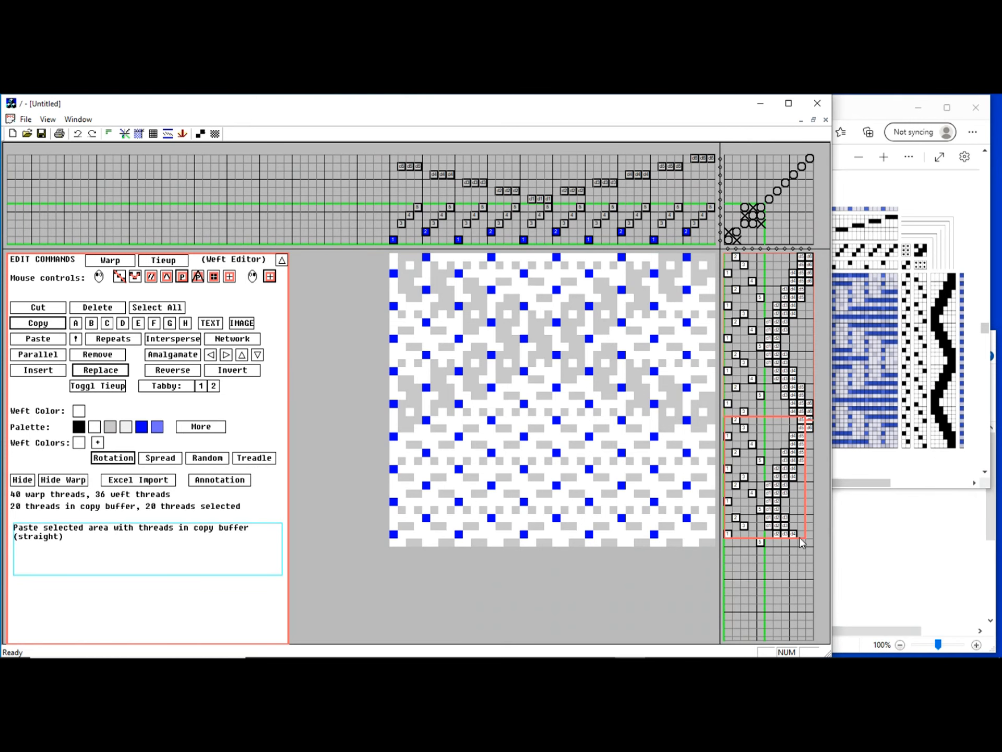
drag(799, 536, 810, 544)
key(Delete)
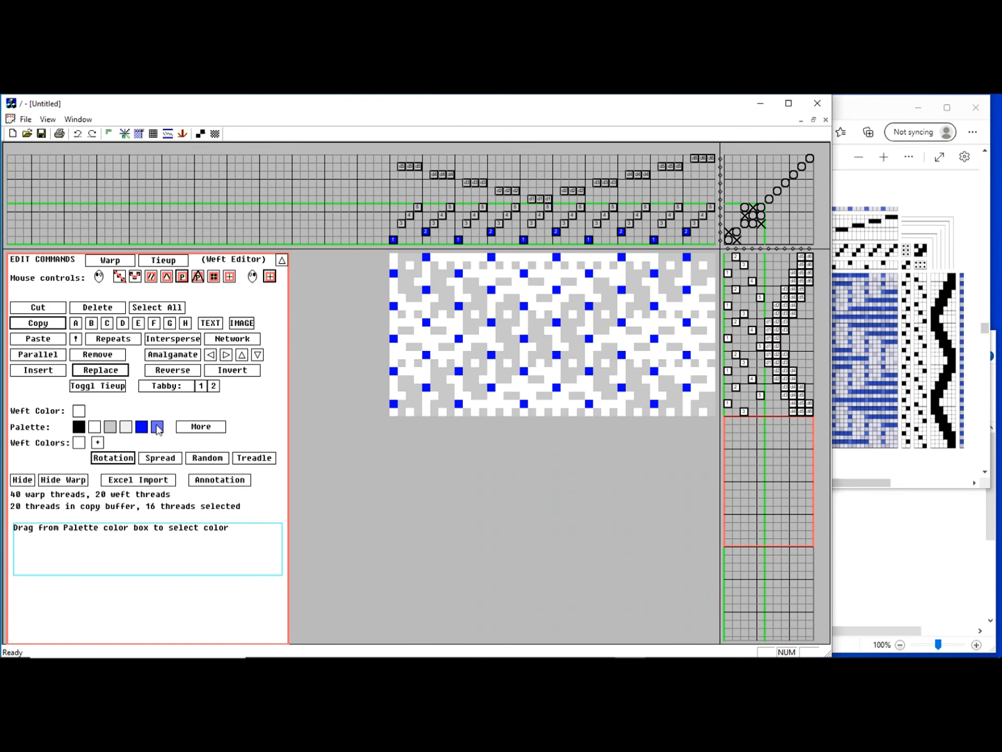
Step: Set the weft colors to light blue and light grey, and apply them in rotation to all weft threads
click(81, 449)
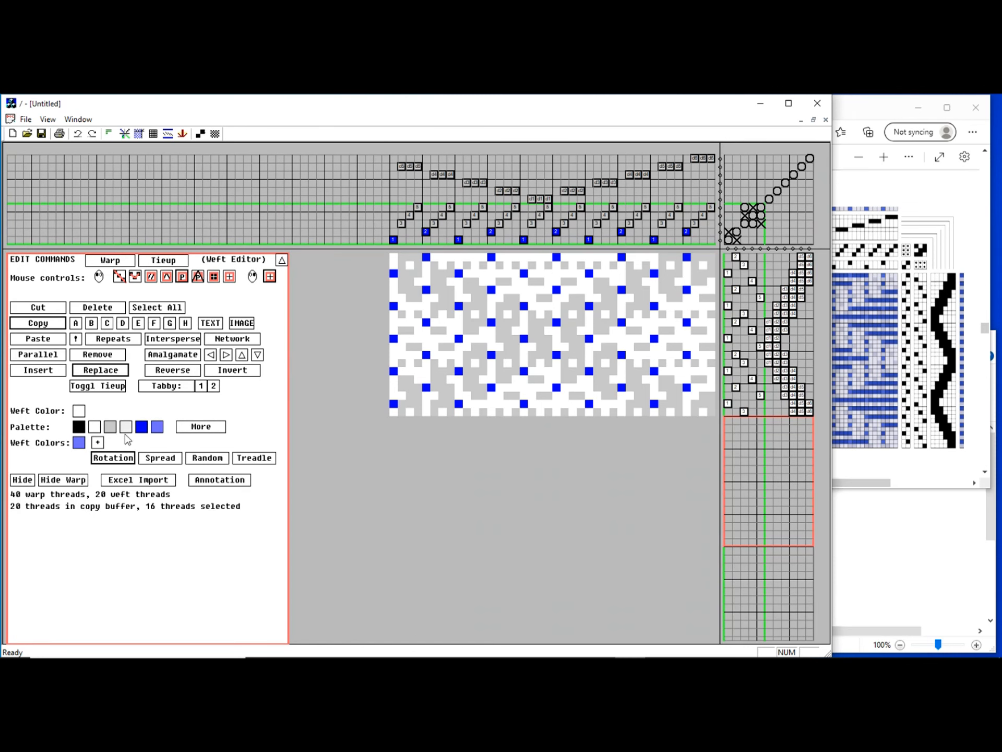
drag(123, 429, 99, 445)
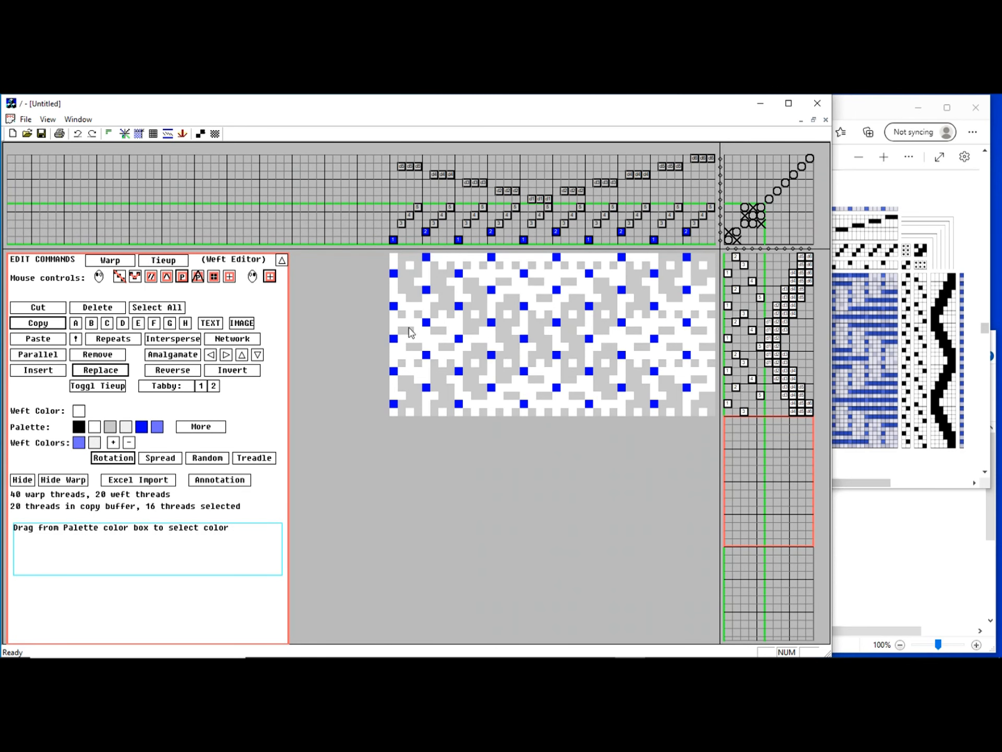
click(147, 308)
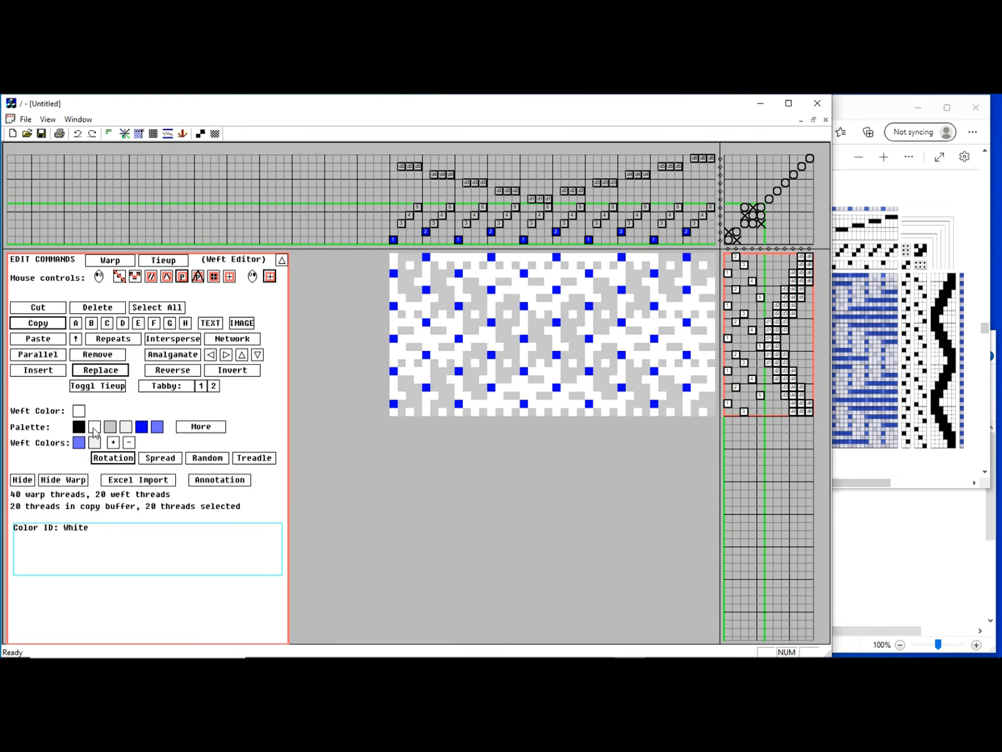
click(116, 460)
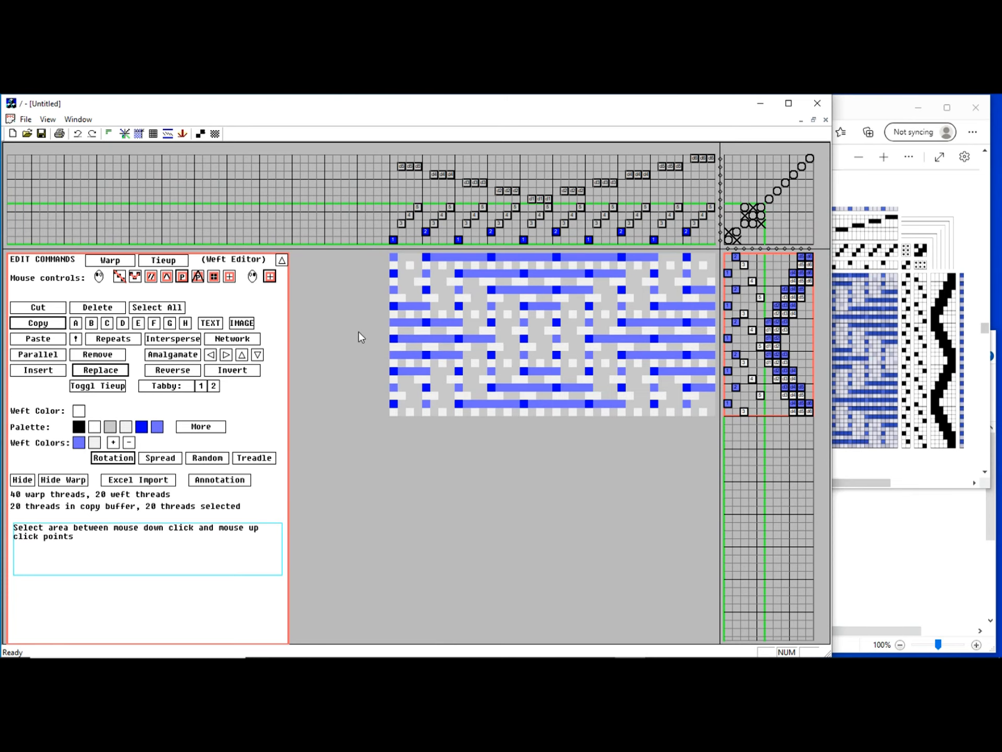
Step: Zoom out and display the draft as a repeating fabric to examine the overall pattern
scroll(367, 346, down, 1)
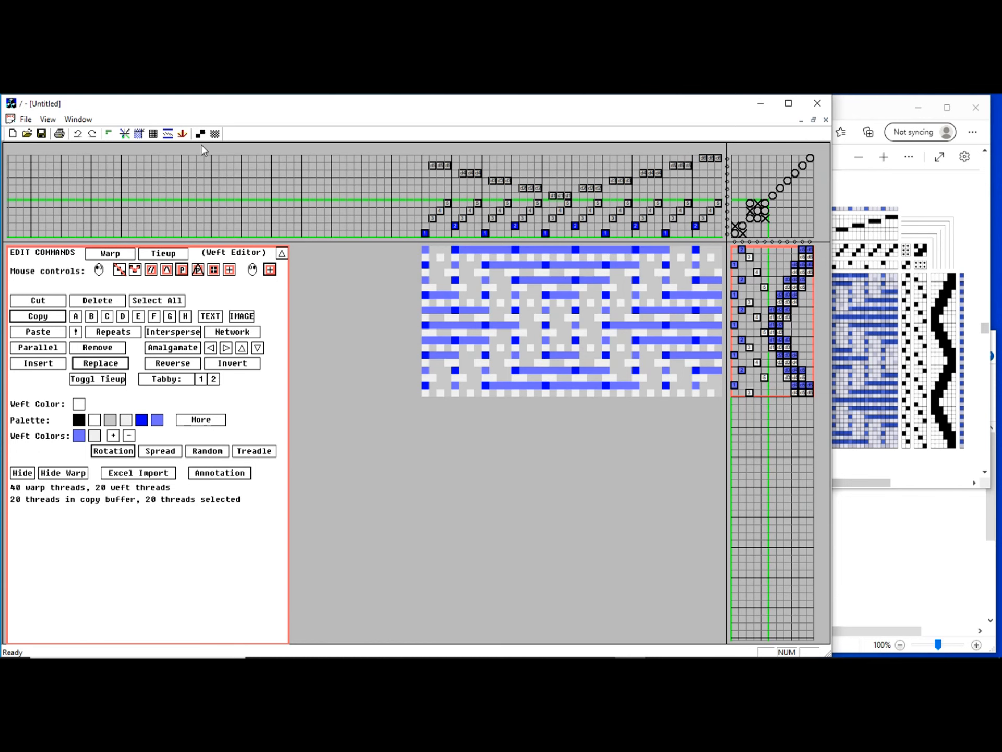
click(139, 134)
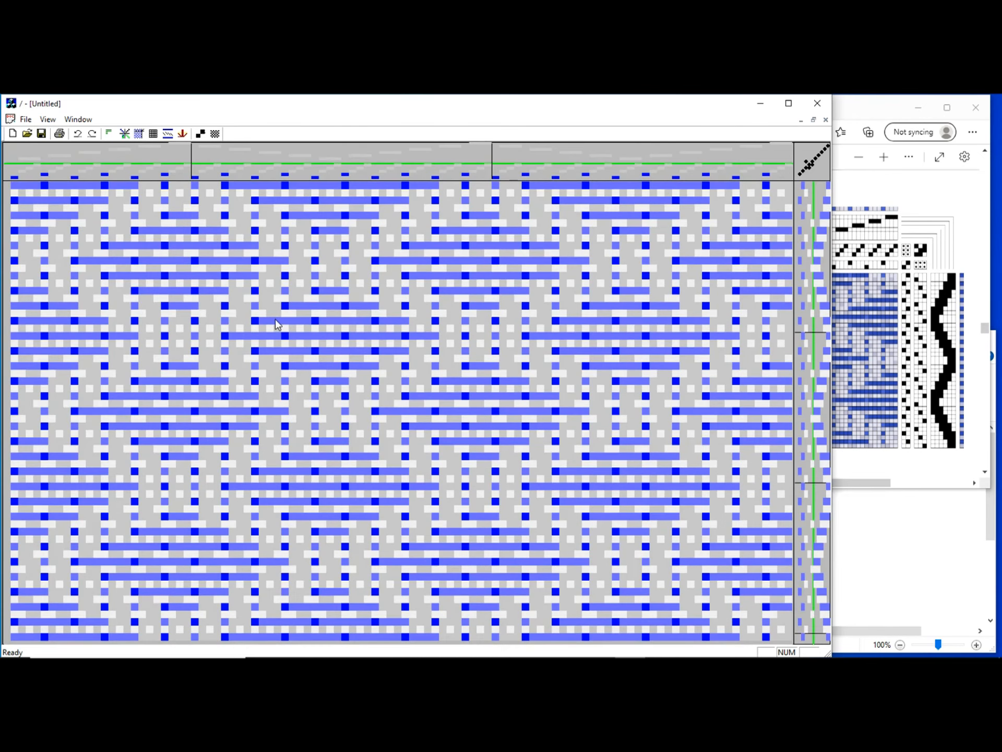
scroll(272, 334, down, 1)
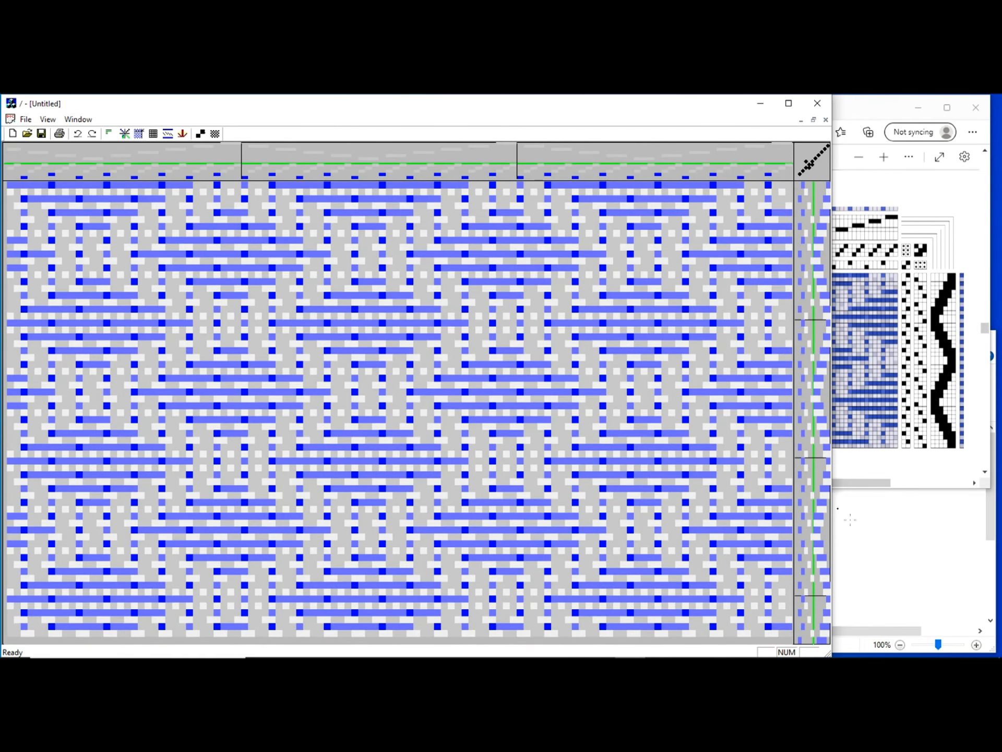
Step: Compare the repeated fabric with the final Lampas Galler 1 result on page 8 of the PDF
click(911, 463)
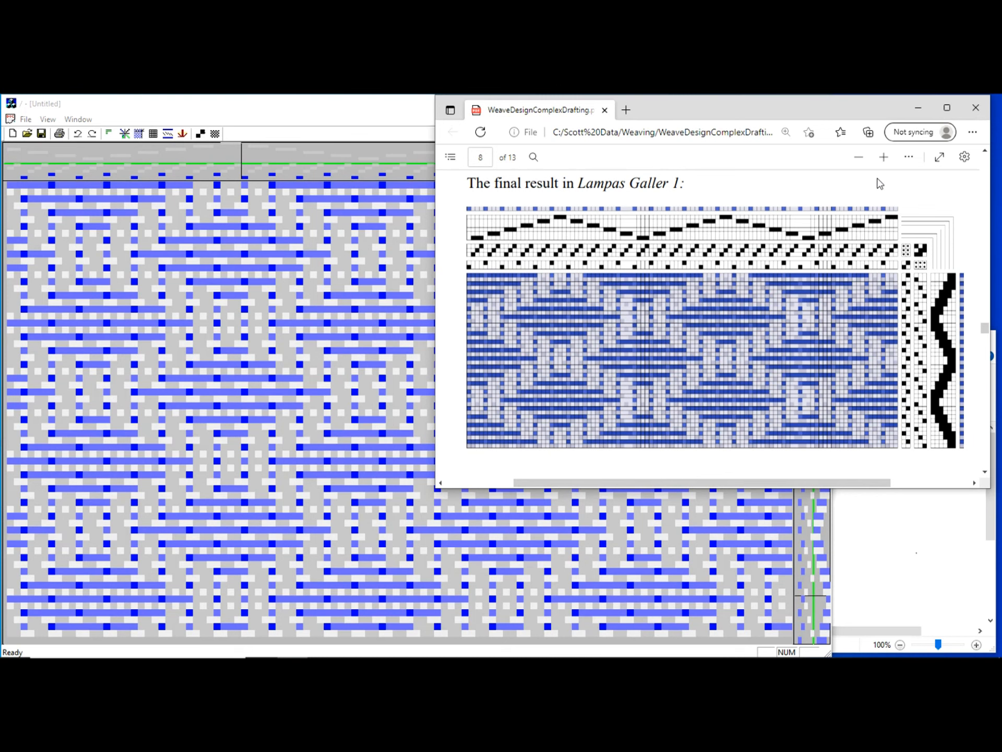
click(295, 121)
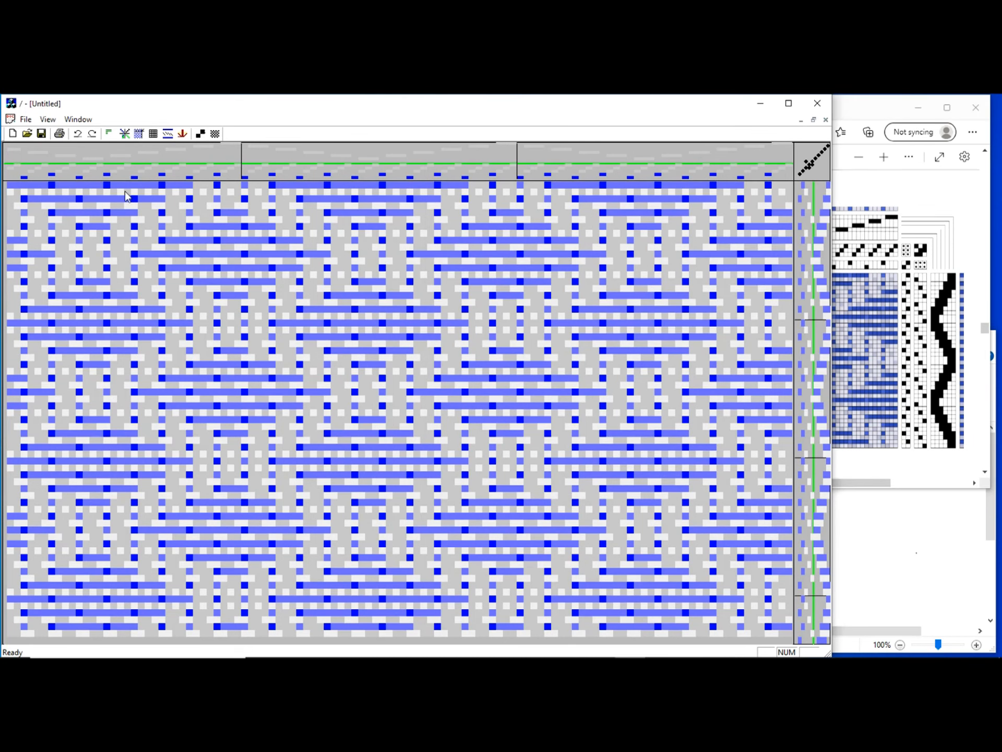
click(922, 208)
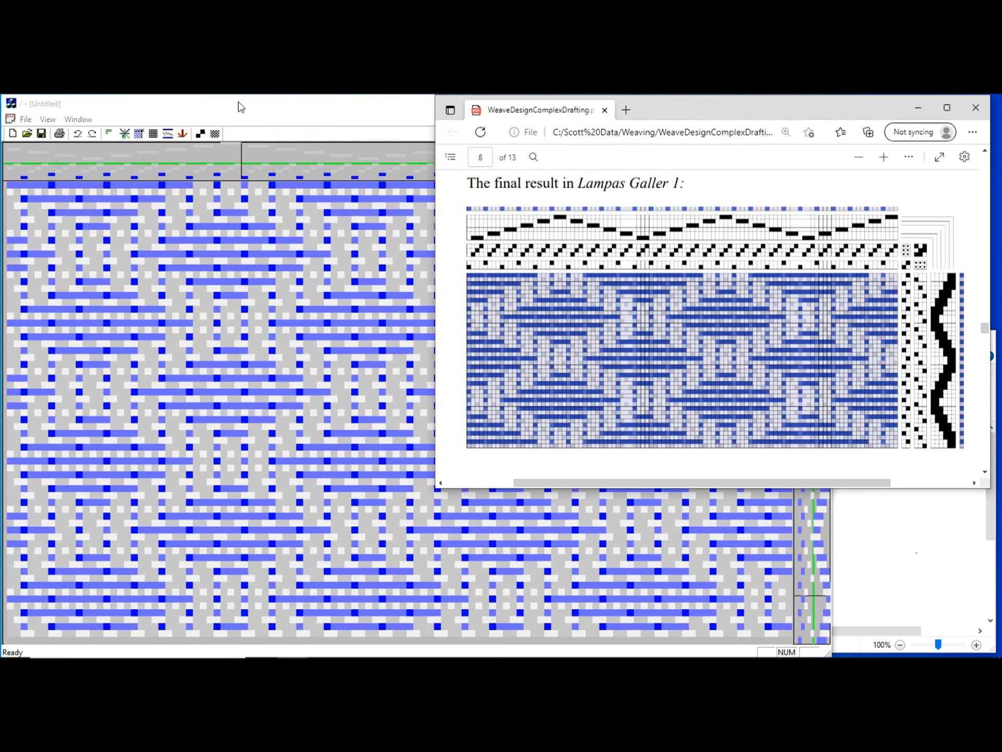